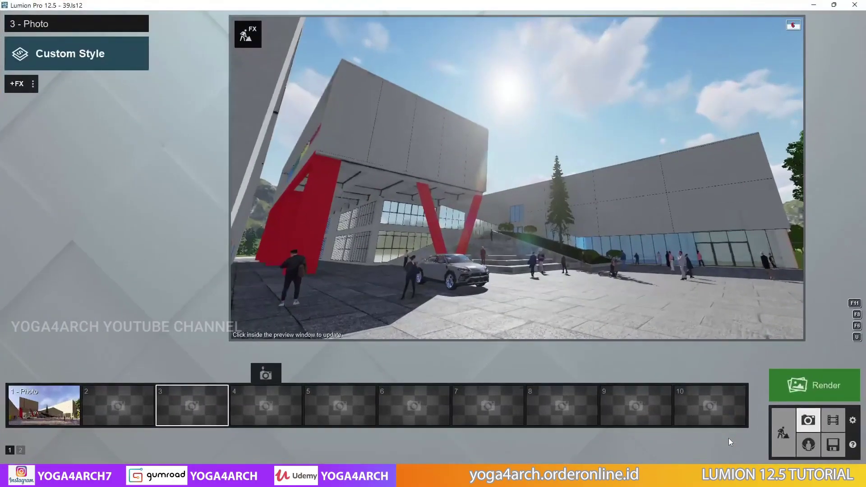
- Frame the courtyard building's left facade and store the view as camera photo 3
{"action": "right_click_drag", "start_coordinate": [496, 280], "coordinate": [342, 224]}
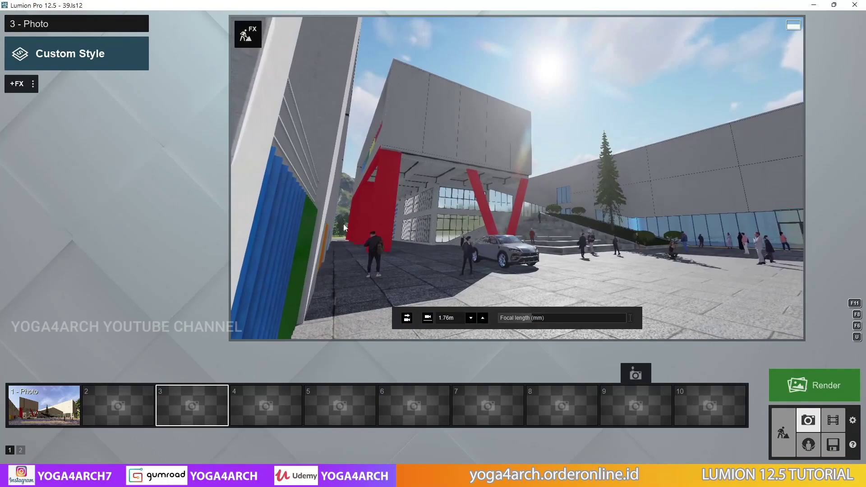
{"action": "left_click", "coordinate": [43, 405]}
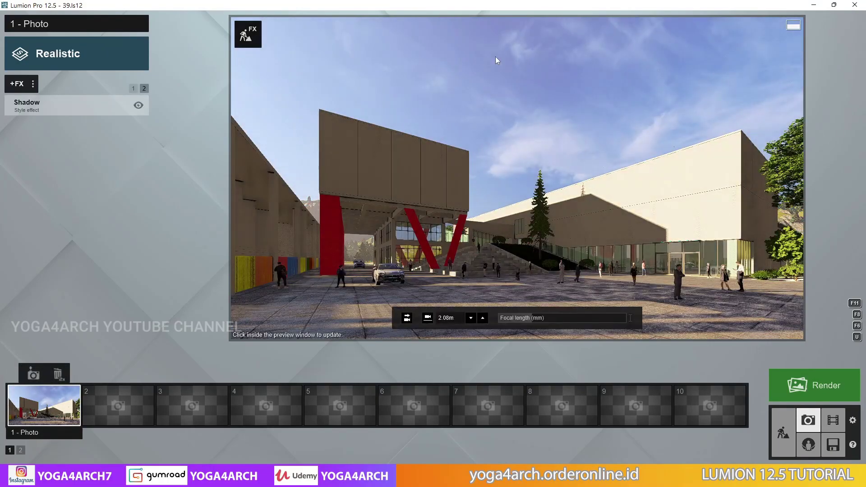
{"action": "left_click", "coordinate": [495, 56]}
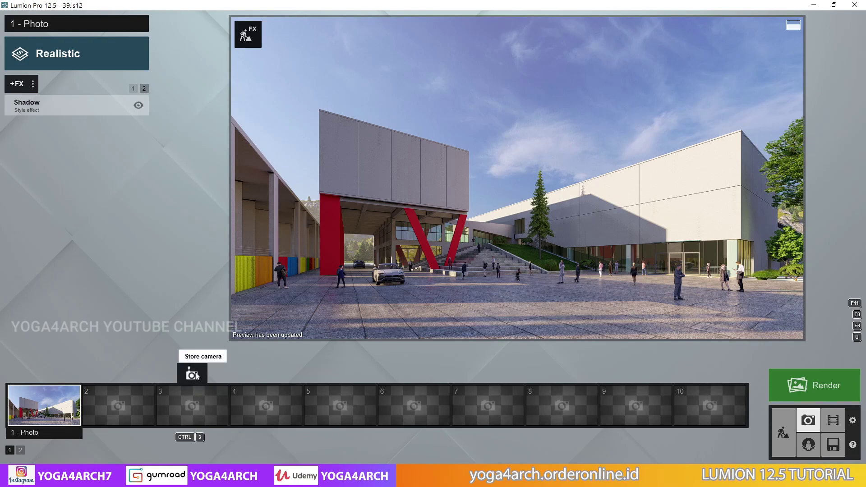
{"action": "left_click", "coordinate": [195, 374]}
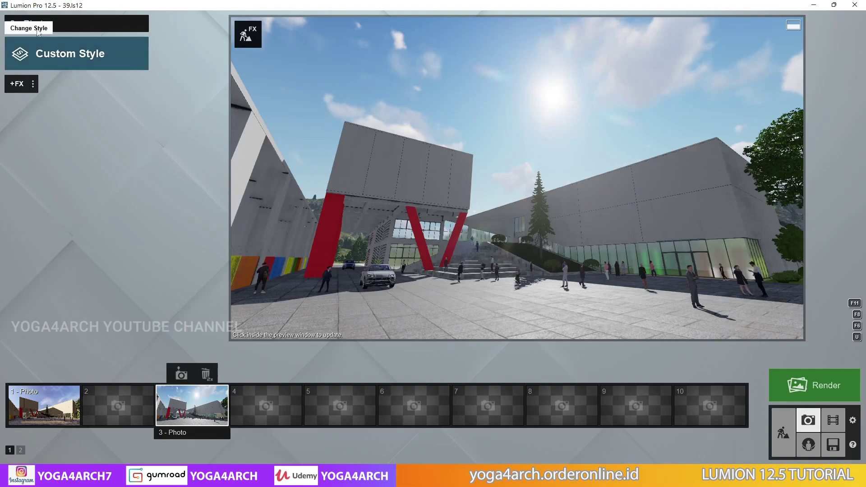
- Apply the Color Sketch style to photo 3
{"action": "left_click", "coordinate": [79, 58]}
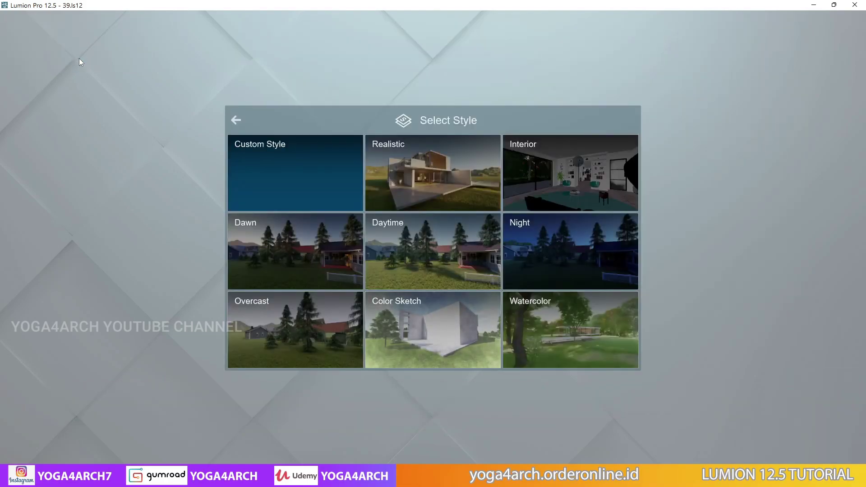
{"action": "left_click", "coordinate": [407, 324]}
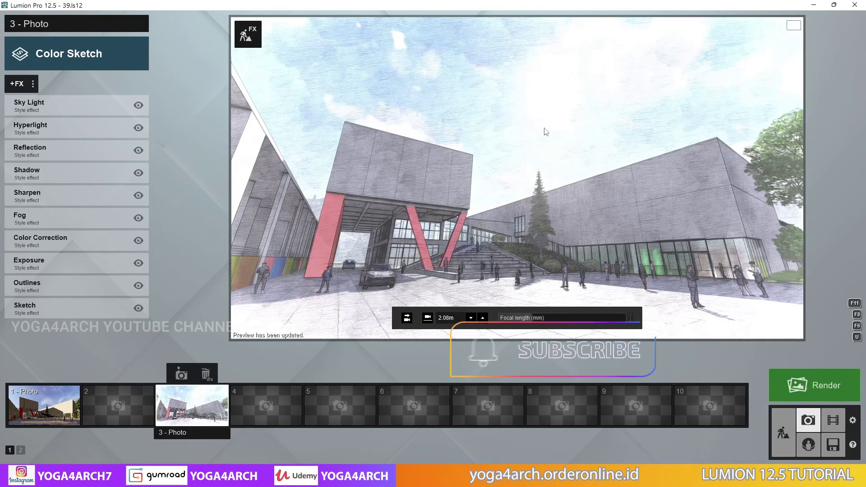
- Add the Featured 2-Point Perspective effect to photo 3 to straighten verticals
{"action": "left_click", "coordinate": [16, 83]}
{"action": "left_click", "coordinate": [275, 138]}
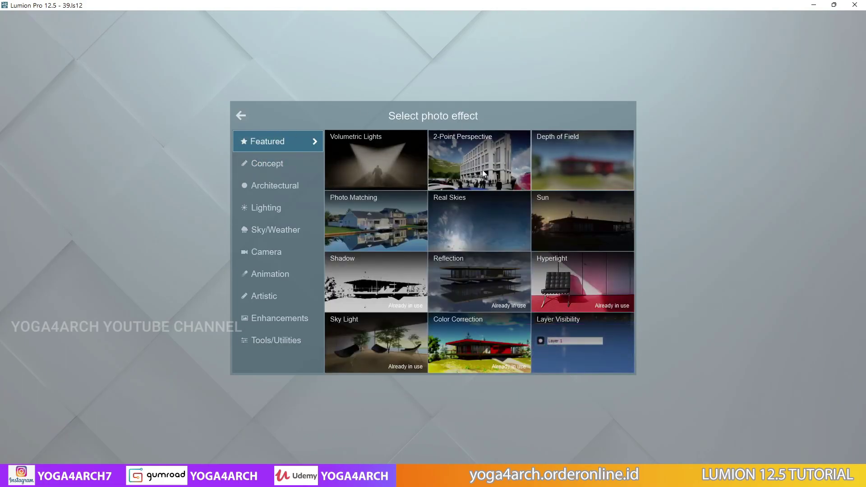
{"action": "left_click", "coordinate": [491, 154]}
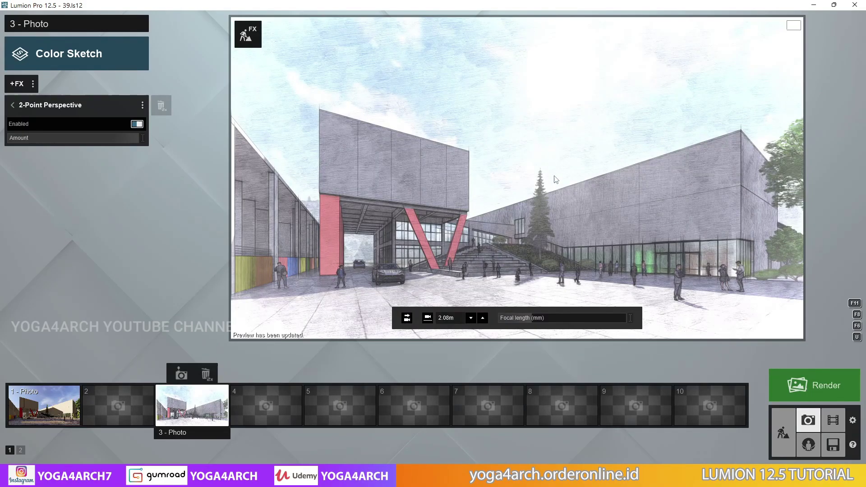
{"action": "left_click", "coordinate": [18, 85]}
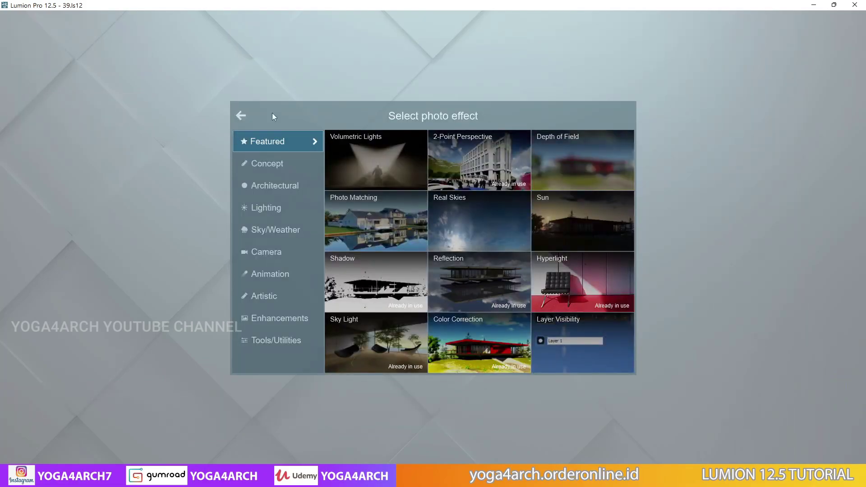
- Add a Real Skies effect to photo 3 and rotate the sky's heading
{"action": "left_click", "coordinate": [467, 228]}
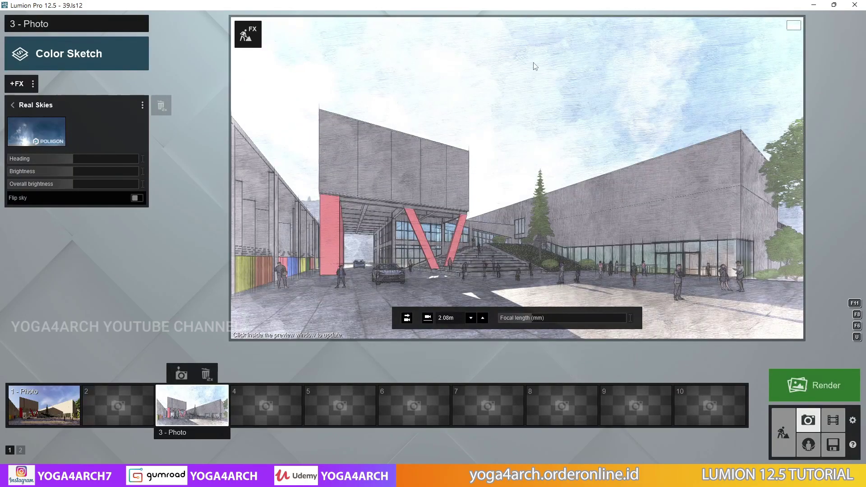
{"action": "left_click", "coordinate": [535, 67]}
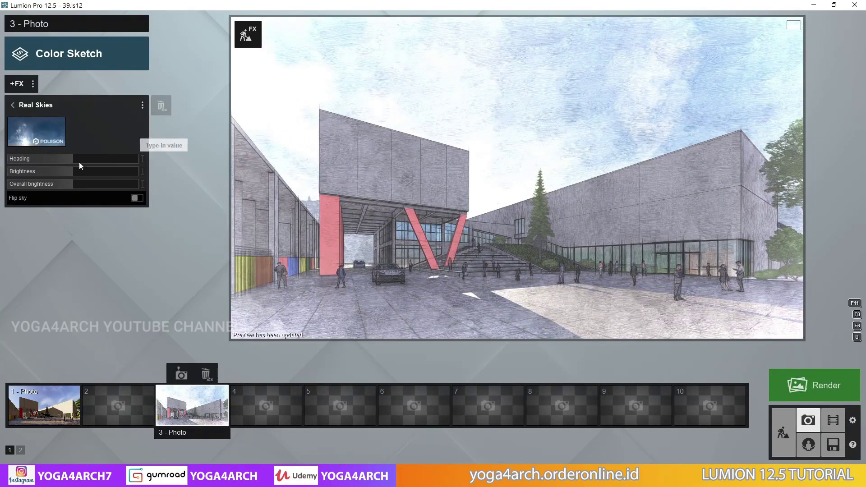
{"action": "mouse_move", "coordinate": [67, 158]}
{"action": "left_mouse_down"}
{"action": "mouse_move", "coordinate": [1, 164]}
{"action": "mouse_move", "coordinate": [132, 163]}
{"action": "left_mouse_up"}
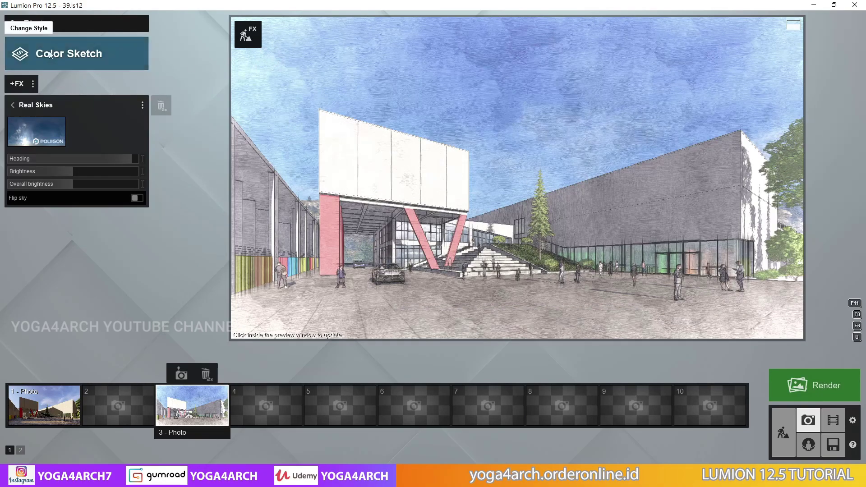
- Add the Concept Sketch effect and lower its Coloring to zero for black-and-white
{"action": "left_click", "coordinate": [20, 86]}
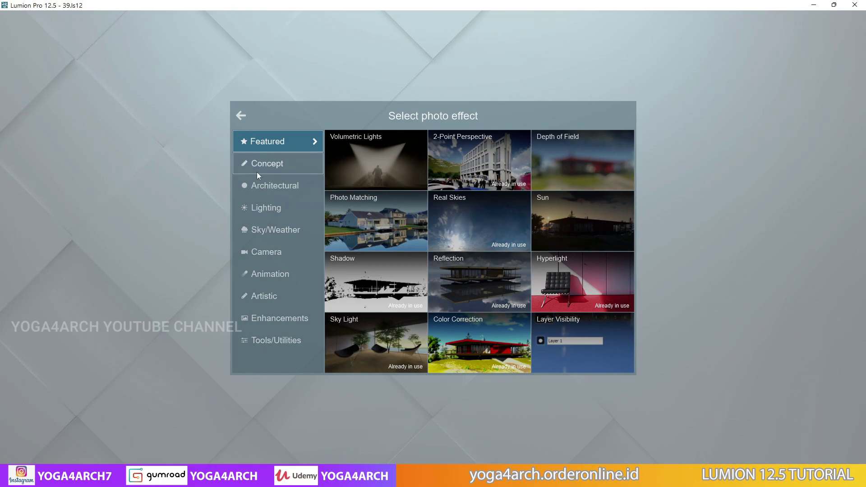
{"action": "left_click", "coordinate": [272, 168]}
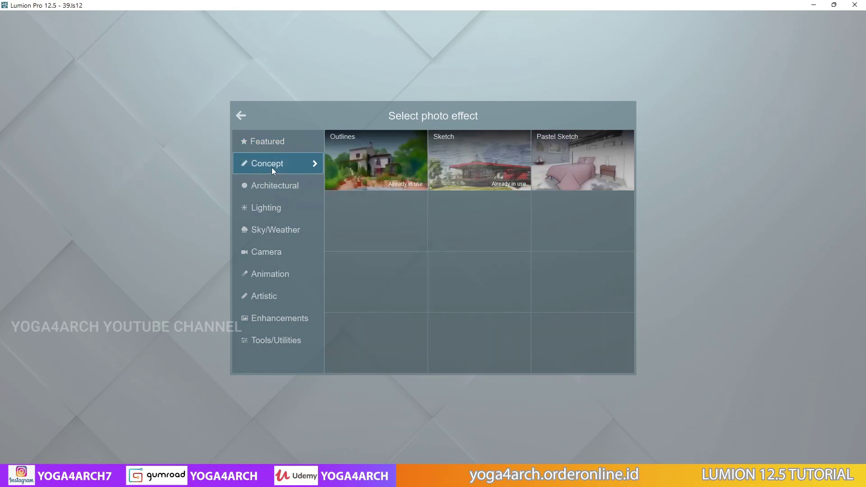
{"action": "left_click", "coordinate": [478, 163]}
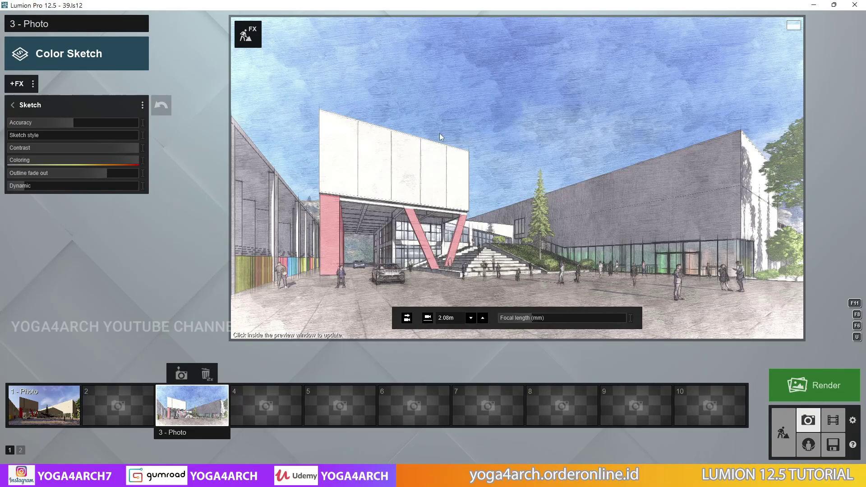
{"action": "mouse_move", "coordinate": [45, 162]}
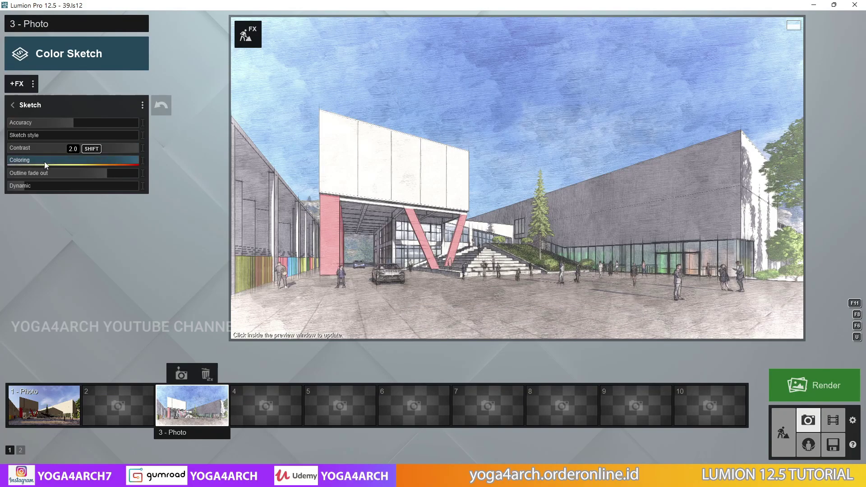
{"action": "mouse_move", "coordinate": [44, 161]}
{"action": "left_mouse_down"}
{"action": "mouse_move", "coordinate": [61, 158]}
{"action": "mouse_move", "coordinate": [8, 160]}
{"action": "left_mouse_up"}
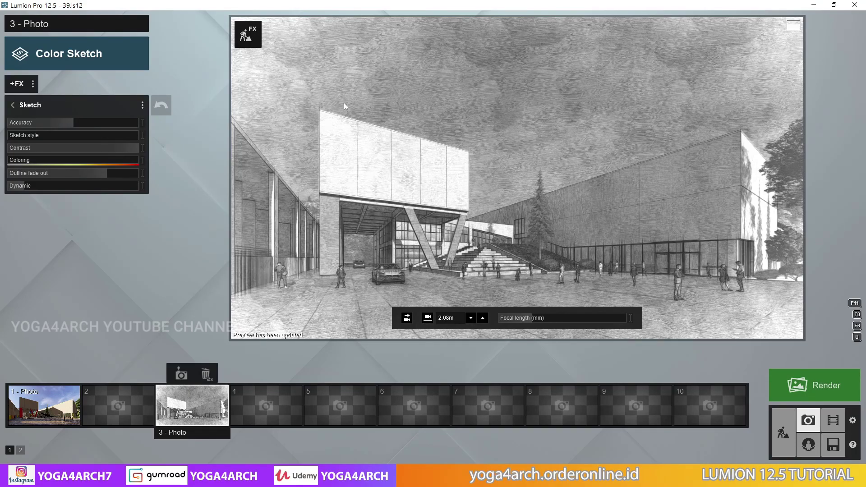
{"action": "mouse_move", "coordinate": [40, 123]}
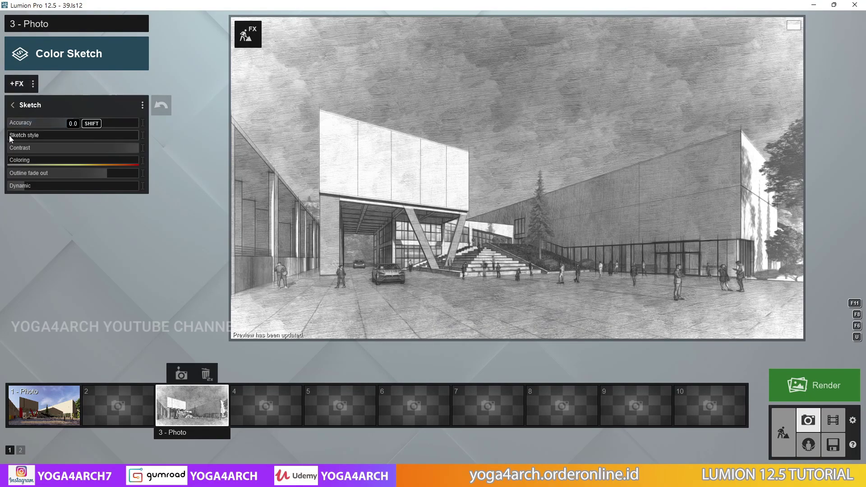
- Tune the Sketch effect: raise Sketch style, Accuracy 1.8, Outline fade out 1.0
{"action": "mouse_move", "coordinate": [9, 136]}
{"action": "left_mouse_down"}
{"action": "mouse_move", "coordinate": [115, 139]}
{"action": "mouse_move", "coordinate": [94, 138]}
{"action": "mouse_move", "coordinate": [102, 138]}
{"action": "left_mouse_up"}
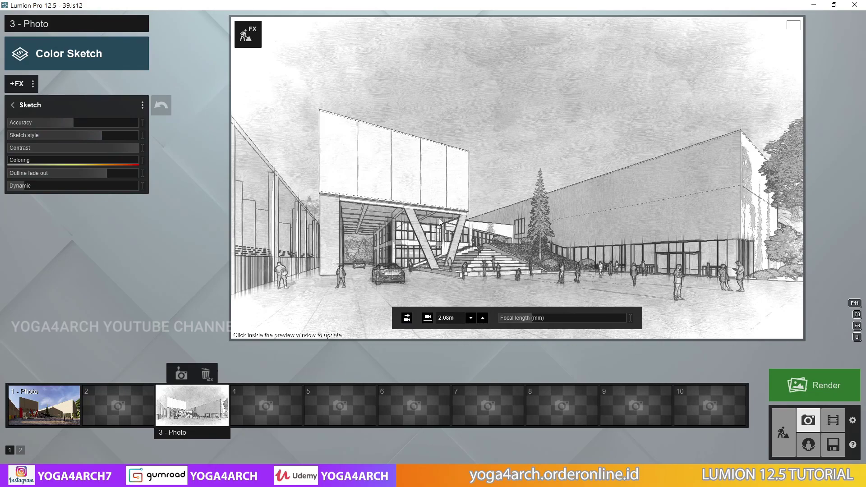
{"action": "left_click", "coordinate": [467, 153]}
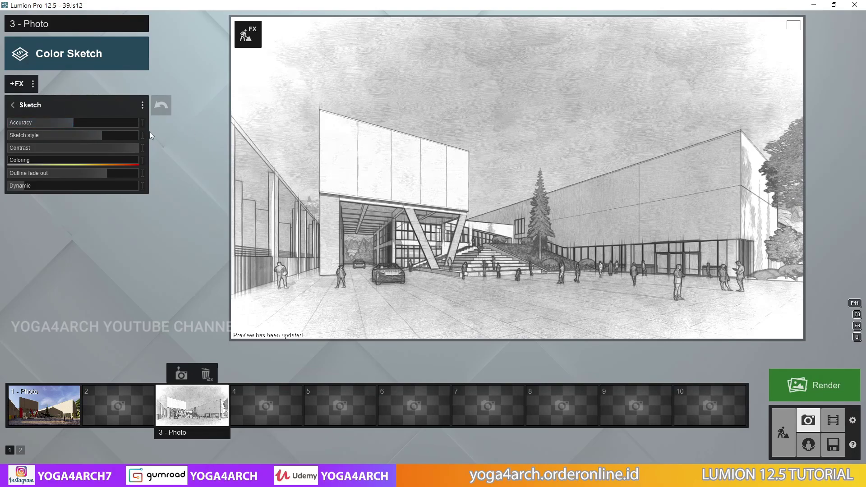
{"action": "mouse_move", "coordinate": [74, 123]}
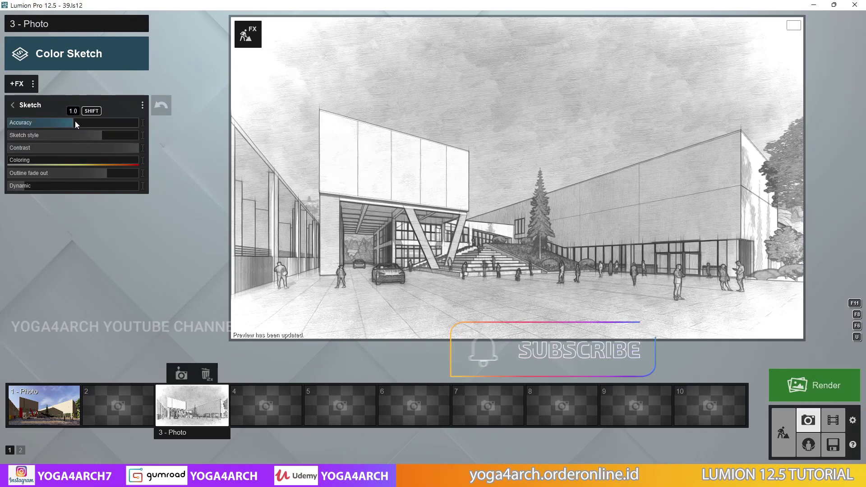
{"action": "mouse_move", "coordinate": [75, 121]}
{"action": "left_mouse_down"}
{"action": "mouse_move", "coordinate": [9, 122]}
{"action": "mouse_move", "coordinate": [190, 123]}
{"action": "left_mouse_up"}
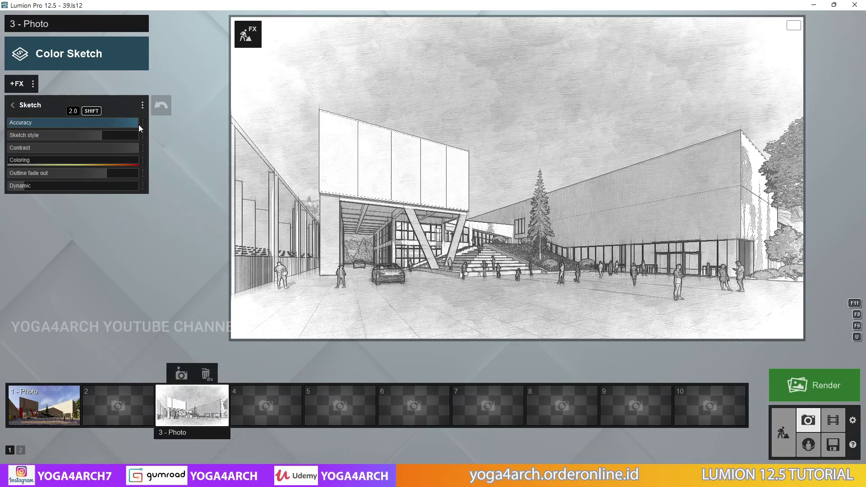
{"action": "left_click_drag", "start_coordinate": [134, 125], "coordinate": [123, 125]}
{"action": "left_click", "coordinate": [470, 120]}
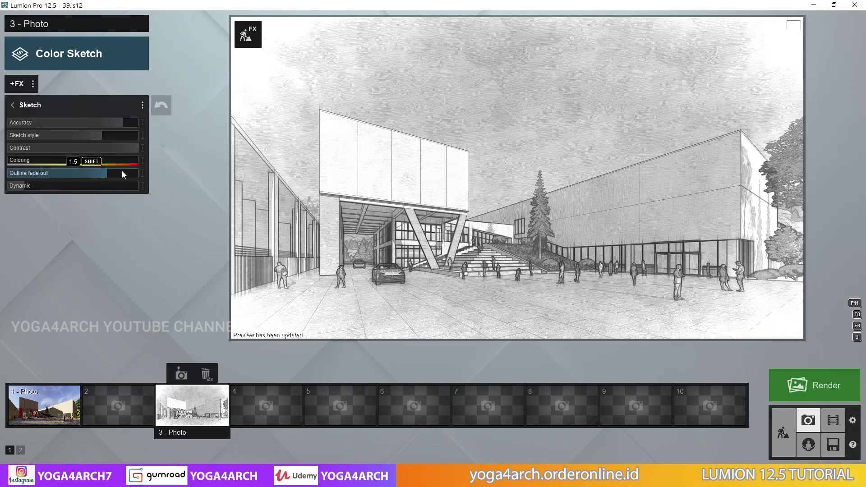
{"action": "mouse_move", "coordinate": [74, 173]}
{"action": "left_click_drag", "start_coordinate": [102, 173], "coordinate": [64, 173]}
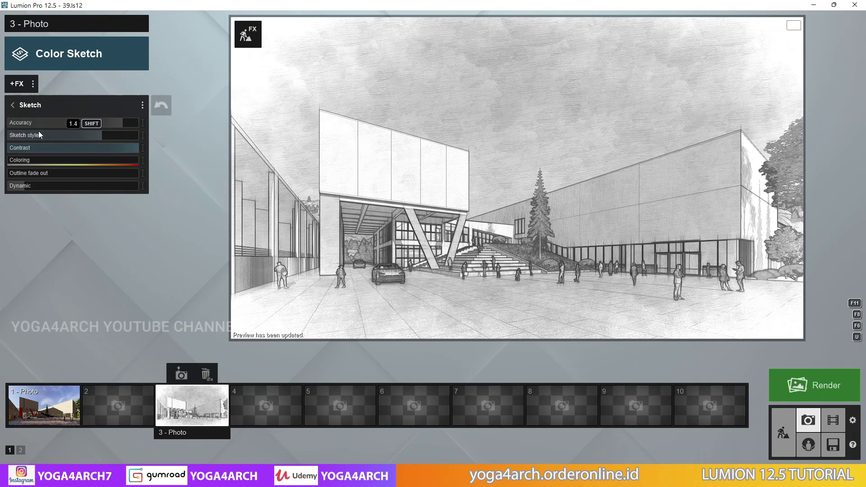
{"action": "left_click", "coordinate": [13, 105]}
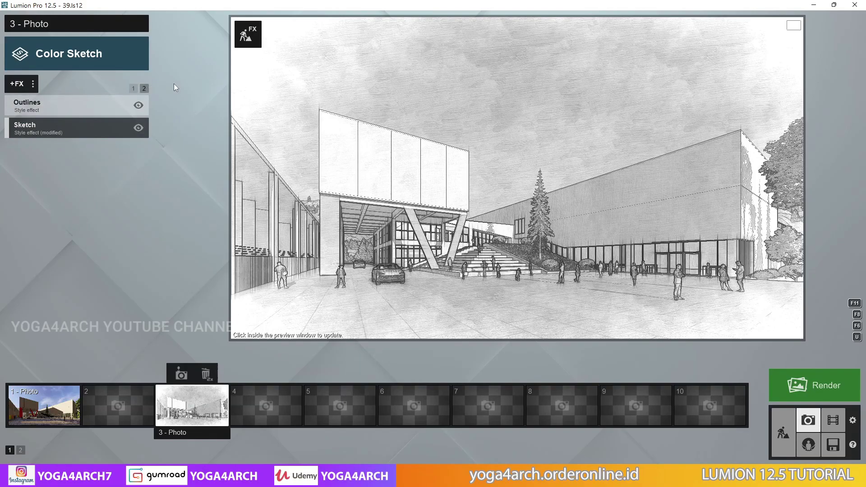
- Set the Outlines effect's colour variation to 1.6 and transparency to 0.7
{"action": "left_click", "coordinate": [75, 110]}
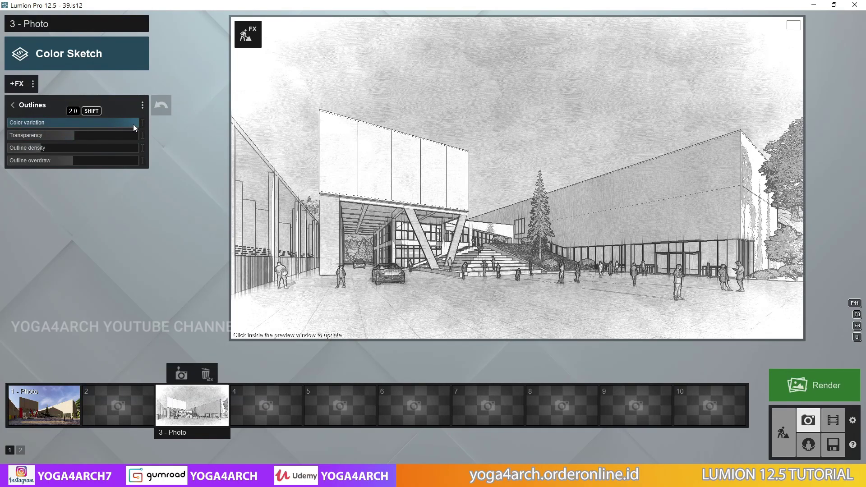
{"action": "mouse_move", "coordinate": [133, 124]}
{"action": "left_mouse_down"}
{"action": "mouse_move", "coordinate": [7, 129]}
{"action": "mouse_move", "coordinate": [87, 130]}
{"action": "mouse_move", "coordinate": [72, 131]}
{"action": "left_mouse_up"}
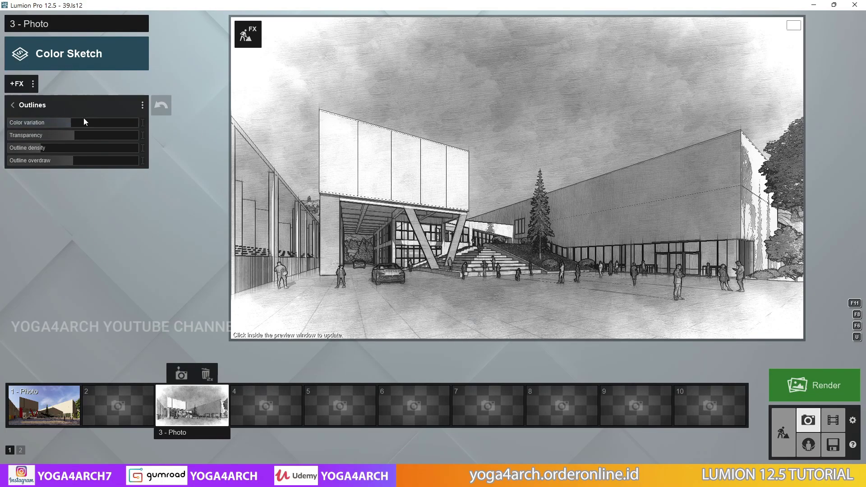
{"action": "left_click_drag", "start_coordinate": [71, 122], "coordinate": [107, 120]}
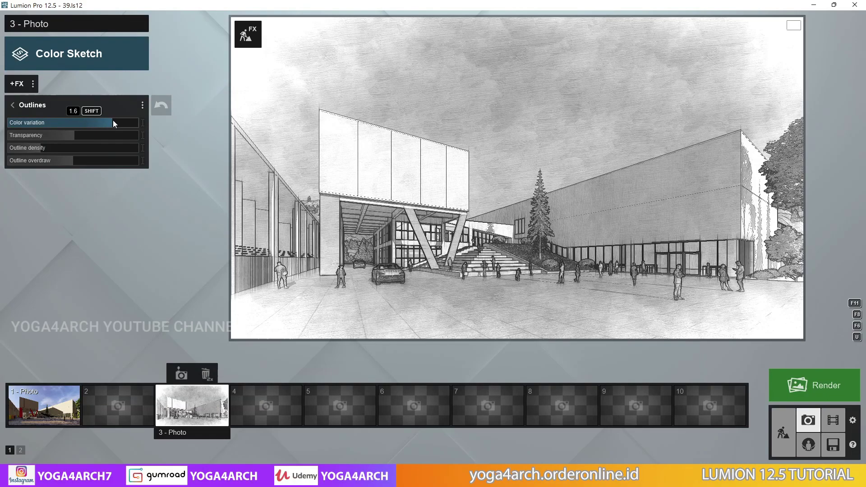
{"action": "mouse_move", "coordinate": [73, 136]}
{"action": "left_mouse_down"}
{"action": "mouse_move", "coordinate": [28, 134]}
{"action": "mouse_move", "coordinate": [78, 134]}
{"action": "left_mouse_up"}
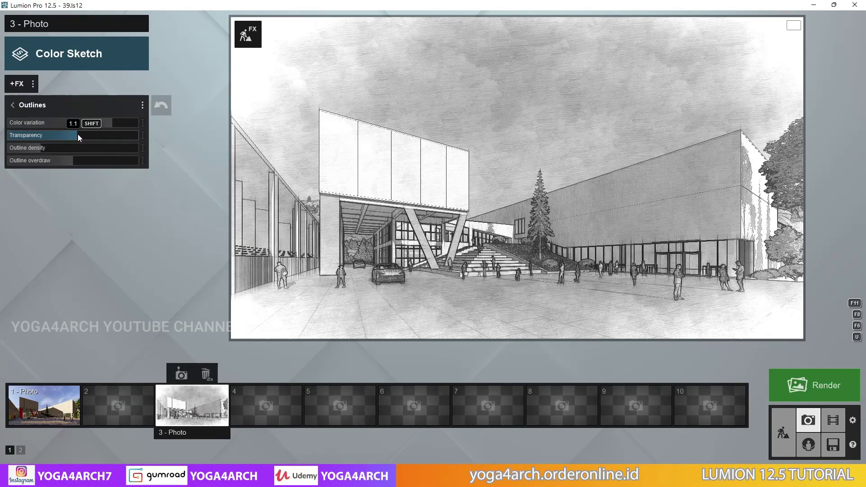
{"action": "mouse_move", "coordinate": [517, 177]}
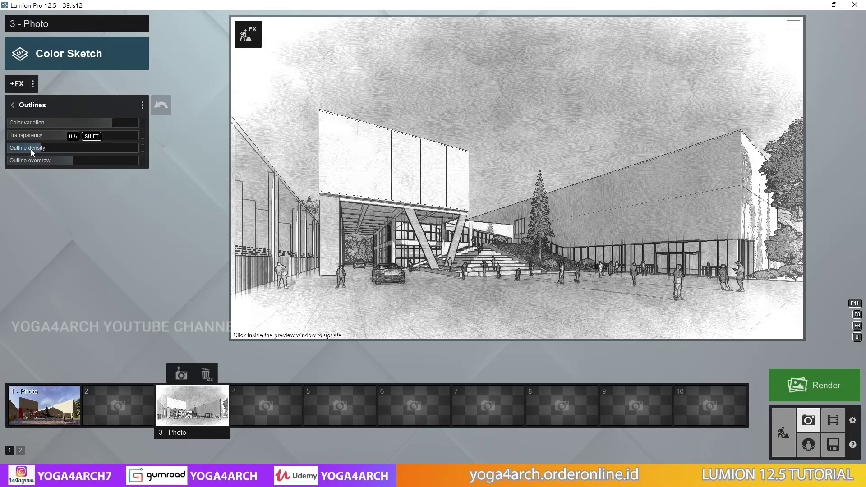
- Raise Outlines density to 0.3, then bring up the Color Correction settings
{"action": "mouse_move", "coordinate": [40, 147]}
{"action": "left_mouse_down"}
{"action": "mouse_move", "coordinate": [92, 153]}
{"action": "mouse_move", "coordinate": [8, 149]}
{"action": "mouse_move", "coordinate": [45, 159]}
{"action": "mouse_move", "coordinate": [9, 159]}
{"action": "mouse_move", "coordinate": [33, 158]}
{"action": "mouse_move", "coordinate": [19, 154]}
{"action": "left_mouse_up"}
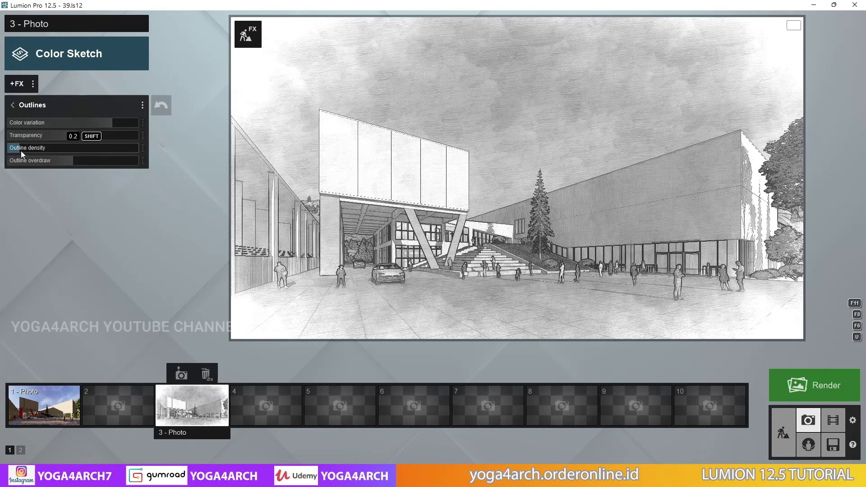
{"action": "left_click_drag", "start_coordinate": [20, 155], "coordinate": [48, 157]}
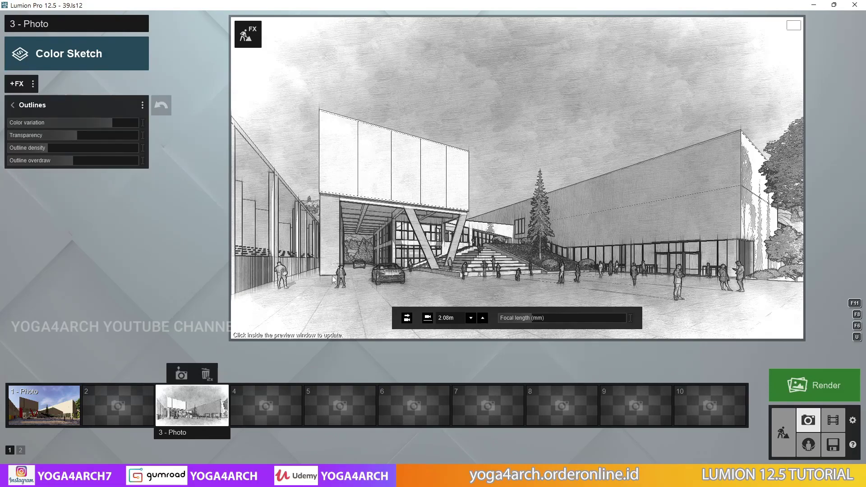
{"action": "left_click", "coordinate": [513, 184]}
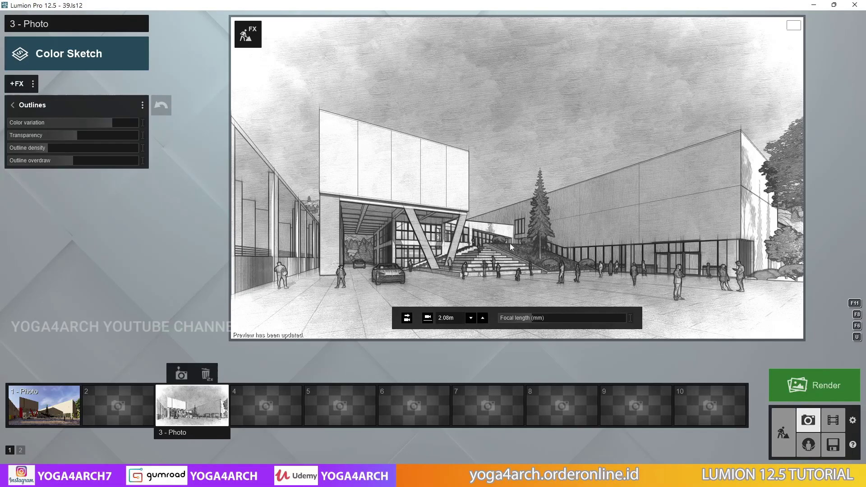
{"action": "left_click", "coordinate": [16, 105]}
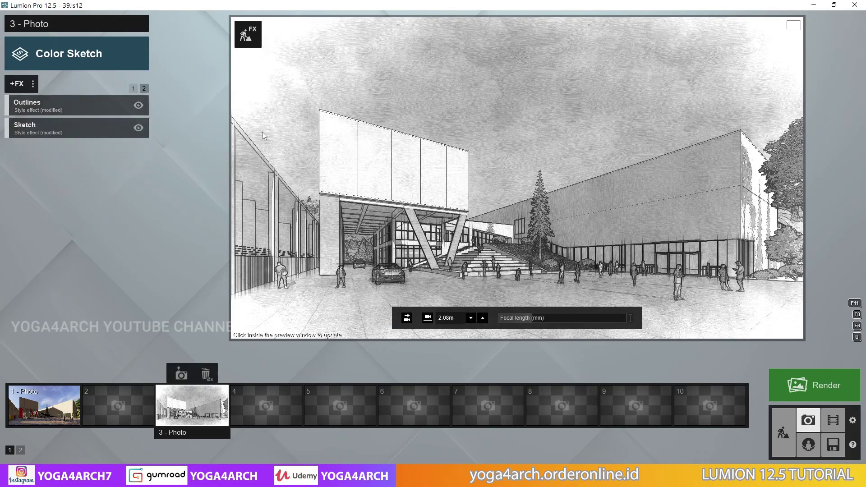
{"action": "left_click", "coordinate": [133, 89]}
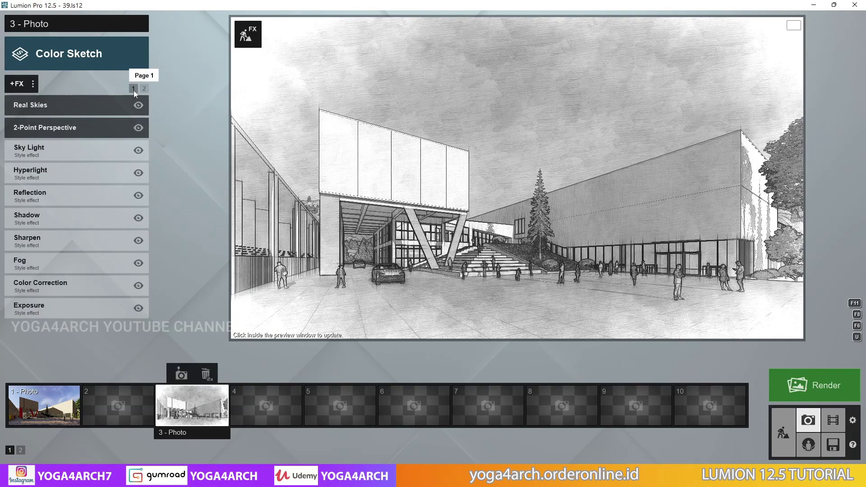
{"action": "mouse_move", "coordinate": [41, 285]}
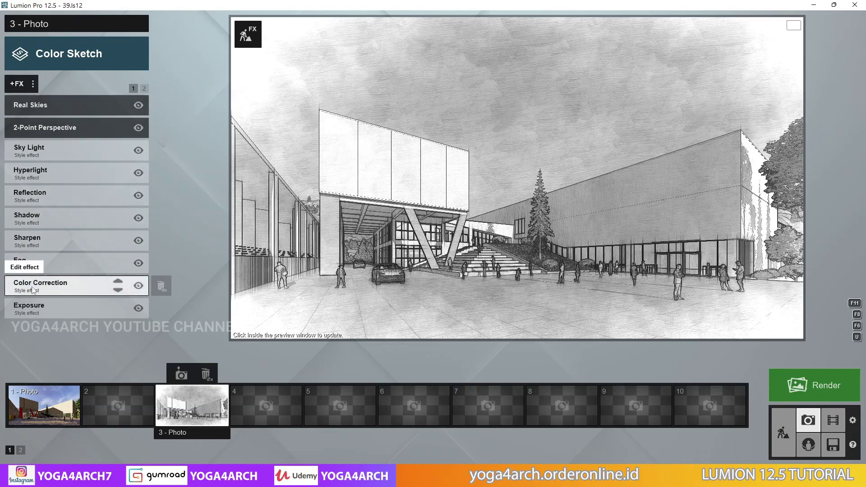
{"action": "left_click", "coordinate": [64, 289]}
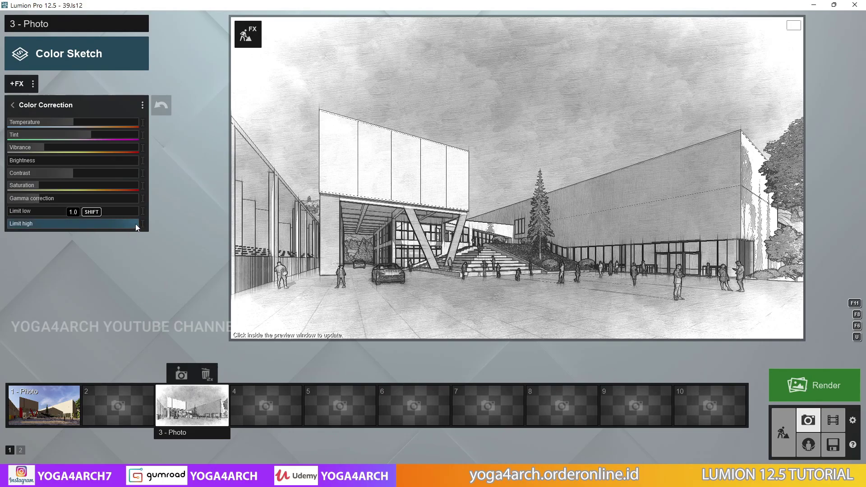
- Lower Color Correction Limit high to about 0.7 and raise Contrast to about 0.9
{"action": "mouse_move", "coordinate": [135, 223]}
{"action": "left_mouse_down"}
{"action": "mouse_move", "coordinate": [102, 224]}
{"action": "mouse_move", "coordinate": [115, 224]}
{"action": "left_mouse_up"}
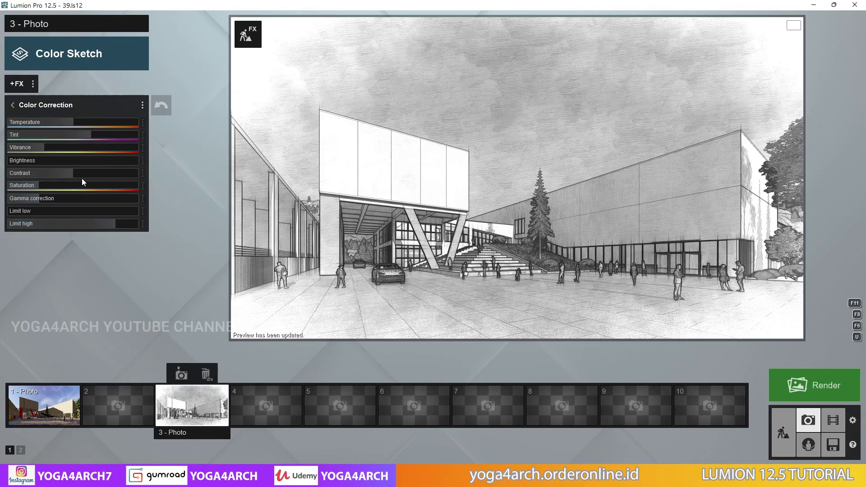
{"action": "left_click_drag", "start_coordinate": [81, 175], "coordinate": [126, 172]}
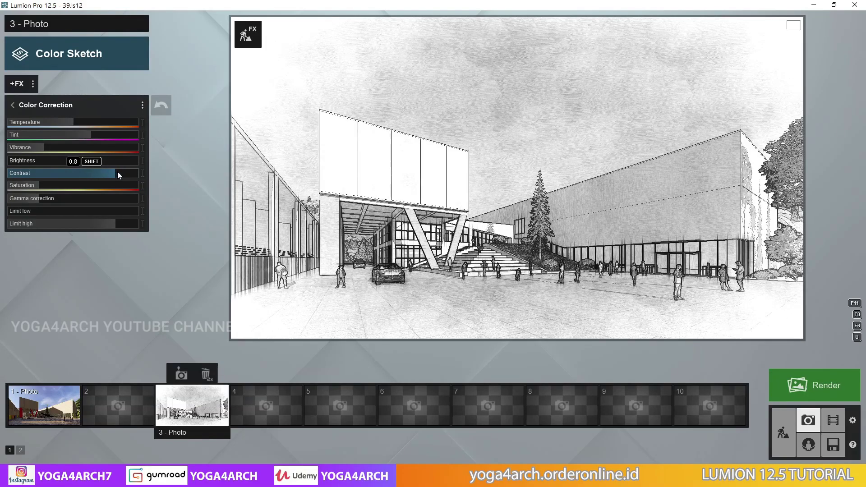
{"action": "left_click_drag", "start_coordinate": [116, 172], "coordinate": [168, 176]}
{"action": "left_click", "coordinate": [128, 175]}
{"action": "left_click", "coordinate": [421, 179]}
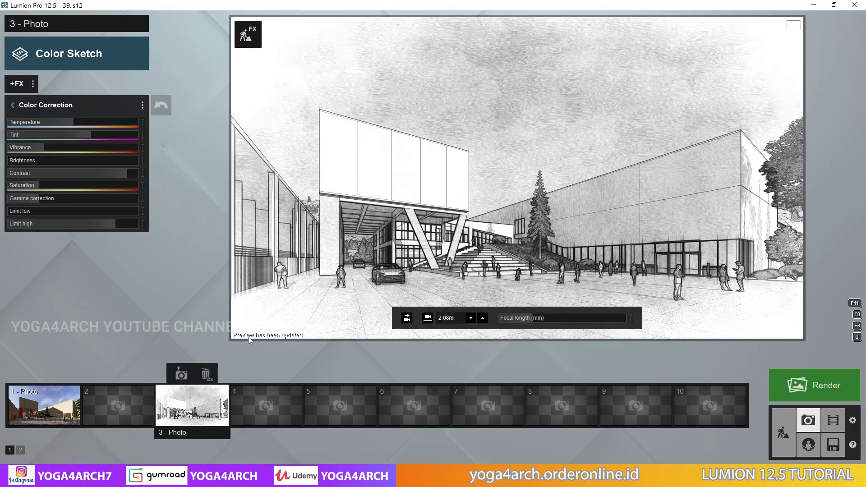
{"action": "left_click_drag", "start_coordinate": [124, 174], "coordinate": [123, 175]}
- Turn the Real Skies heading to about 160° and refresh the sketch preview
{"action": "left_click", "coordinate": [15, 107]}
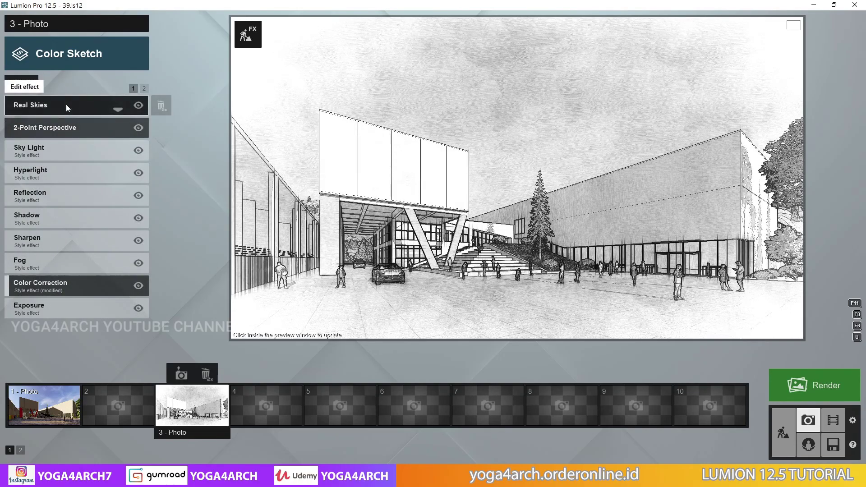
{"action": "left_click", "coordinate": [71, 105]}
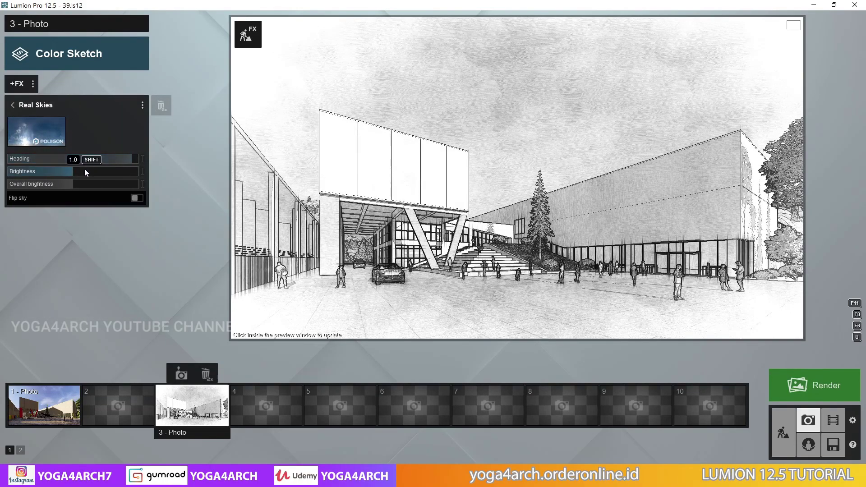
{"action": "mouse_move", "coordinate": [84, 159]}
{"action": "left_mouse_down"}
{"action": "mouse_move", "coordinate": [159, 156]}
{"action": "mouse_move", "coordinate": [137, 154]}
{"action": "left_mouse_up"}
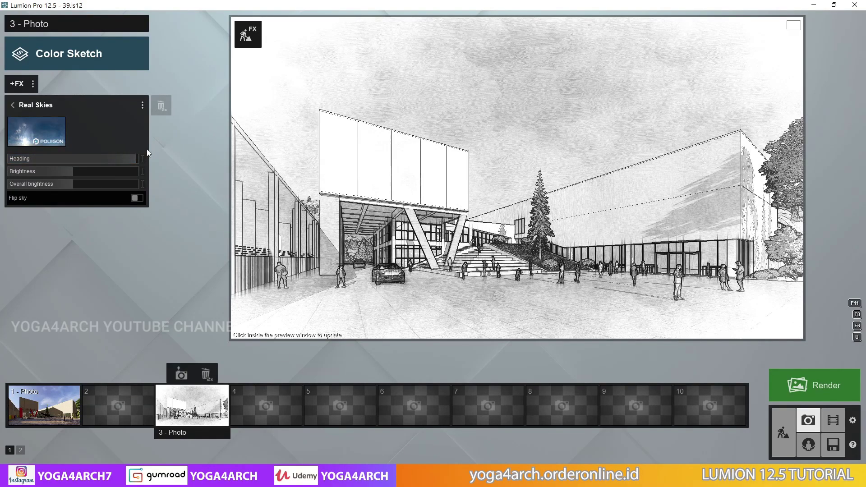
{"action": "mouse_move", "coordinate": [517, 177]}
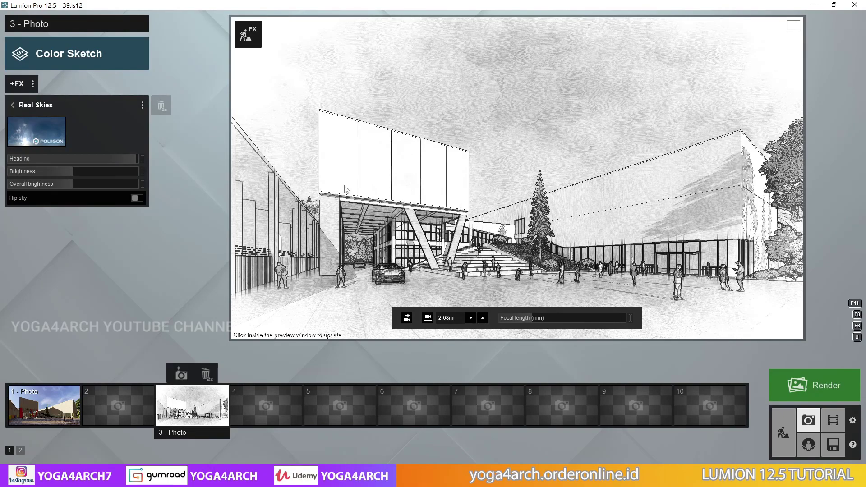
{"action": "left_click", "coordinate": [449, 186]}
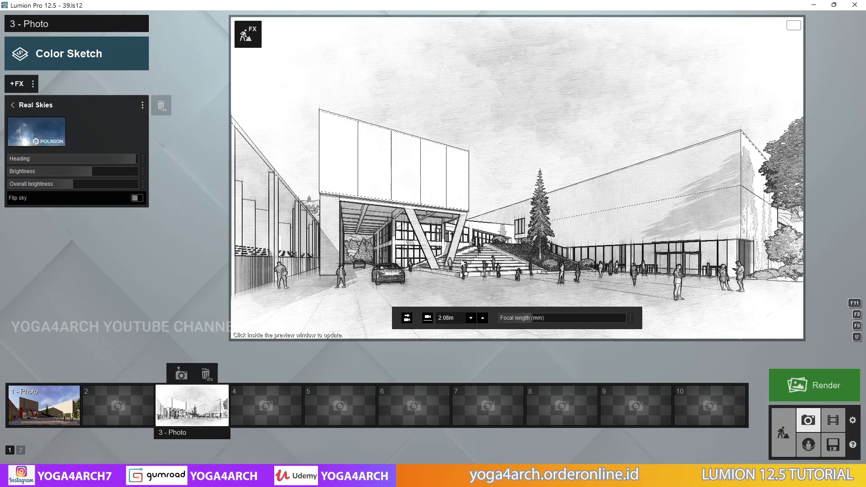
{"action": "left_click", "coordinate": [595, 118]}
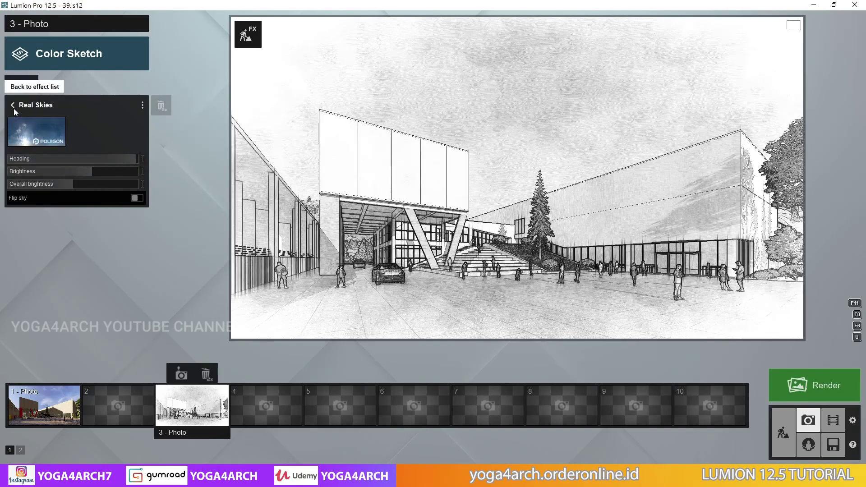
- Lower the Sharpen effect's intensity slightly from 0.4
{"action": "left_click", "coordinate": [13, 108]}
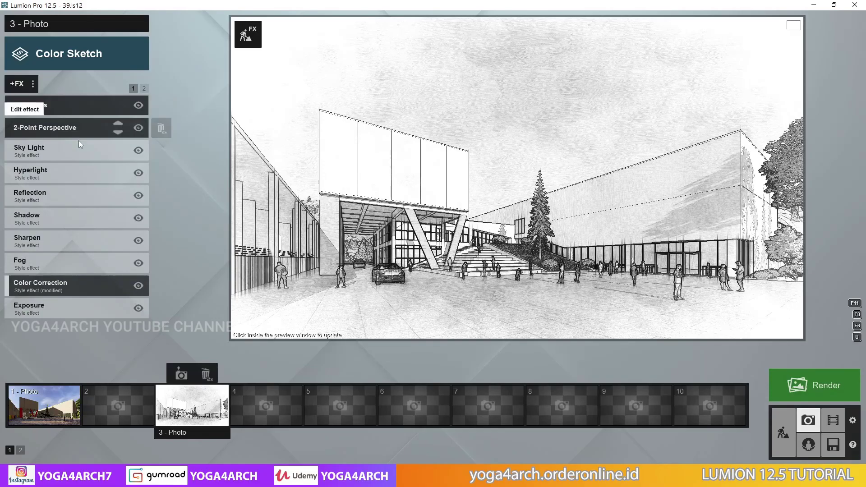
{"action": "left_click", "coordinate": [69, 244]}
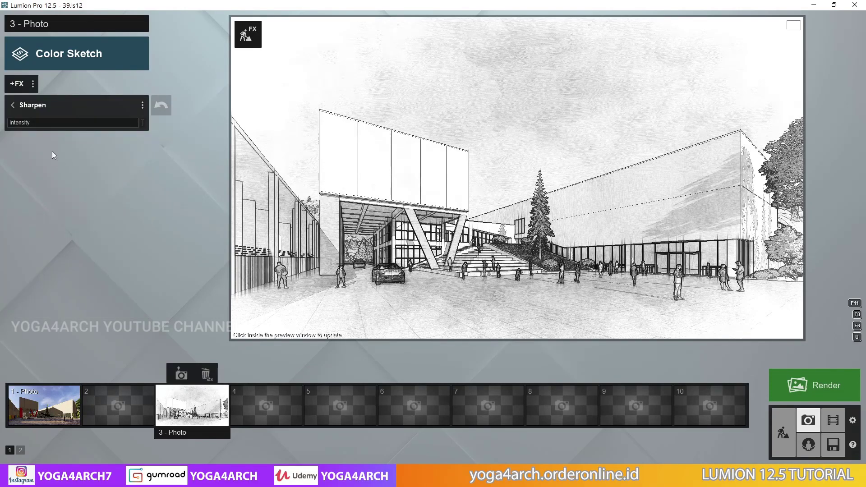
{"action": "left_click_drag", "start_coordinate": [42, 123], "coordinate": [36, 124]}
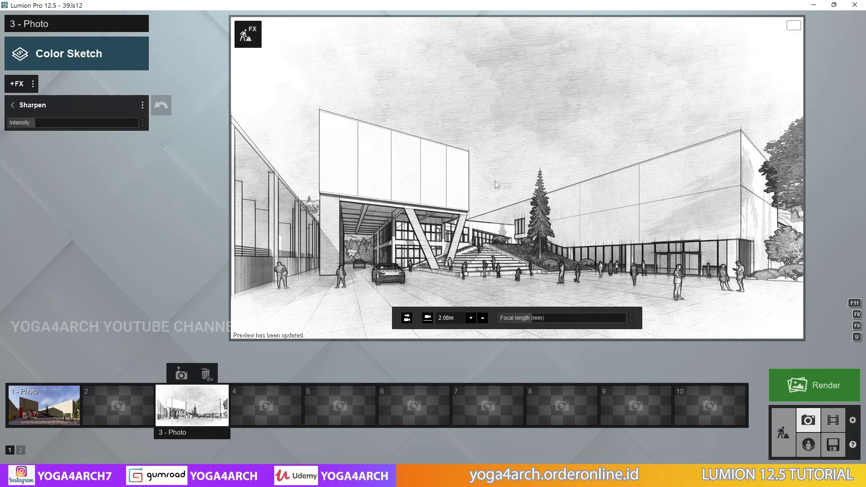
- Render photo 3 at Print size 3840x2160 as a JPG named 1
{"action": "left_click", "coordinate": [824, 388]}
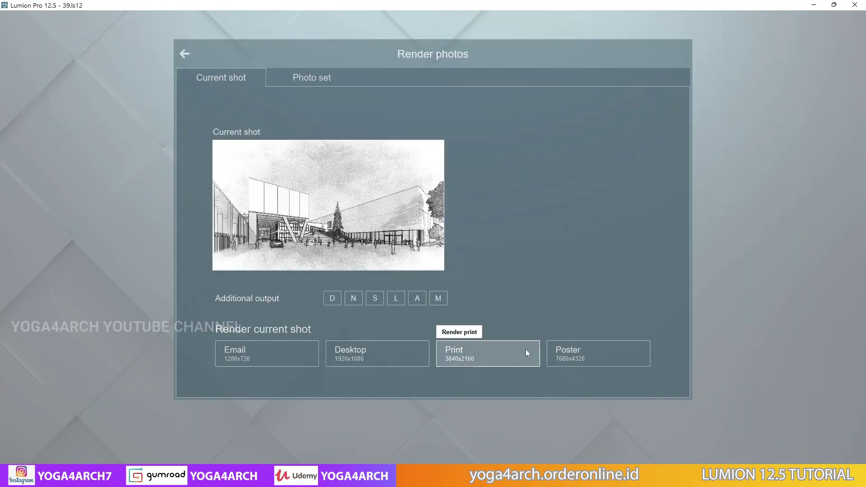
{"action": "left_click", "coordinate": [514, 353]}
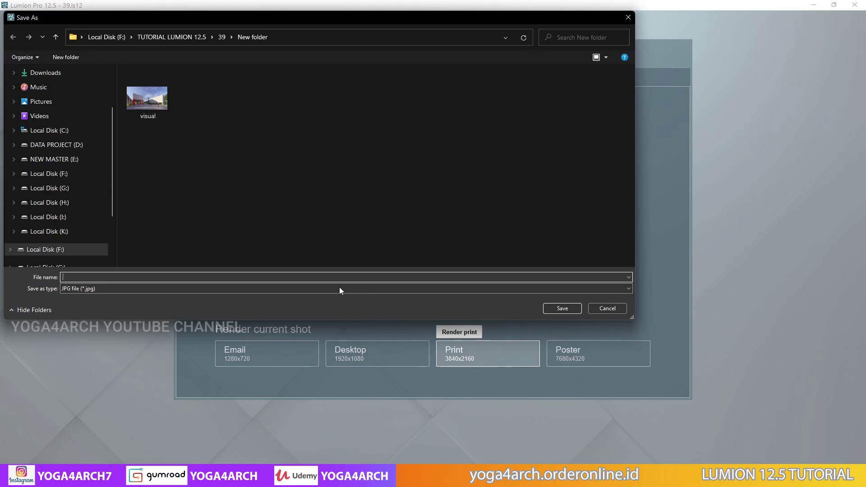
{"action": "type", "text": "1"}
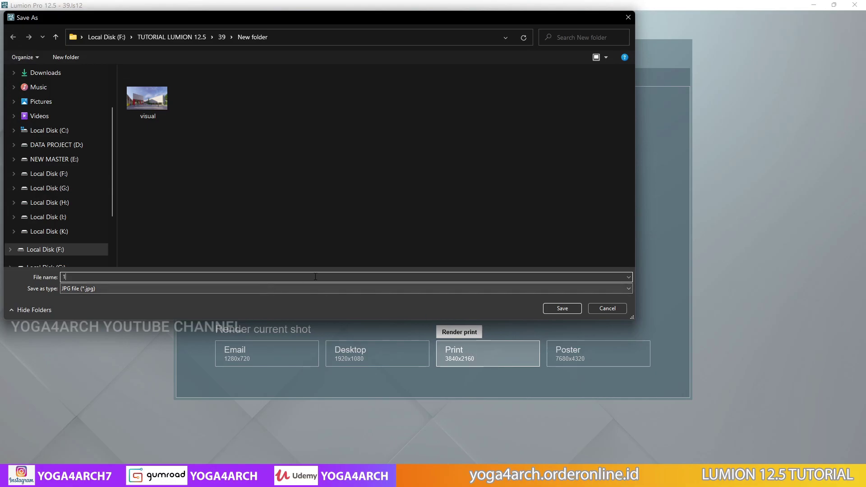
{"action": "left_click", "coordinate": [573, 308]}
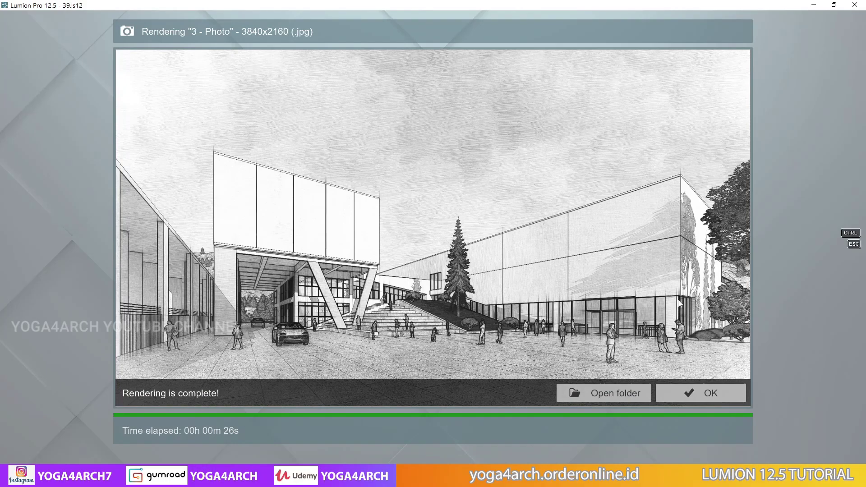
- Close the finished render and store a new building view in photo slot 4
{"action": "left_click", "coordinate": [705, 390]}
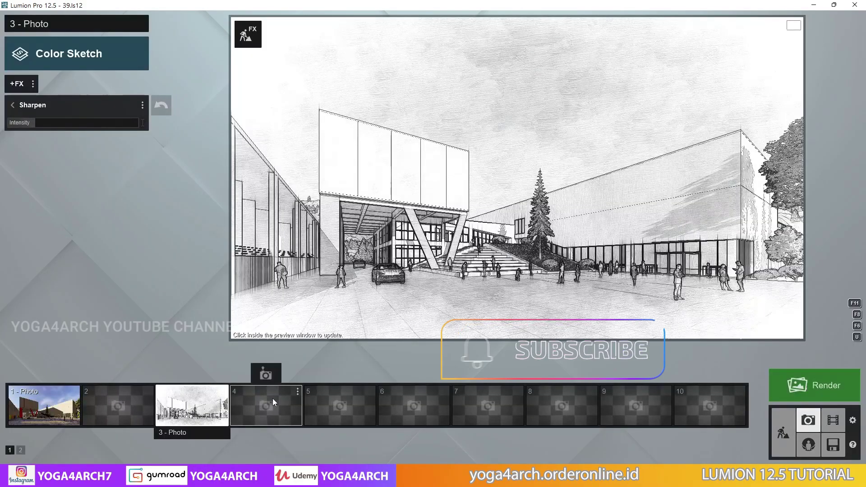
{"action": "left_click", "coordinate": [273, 399]}
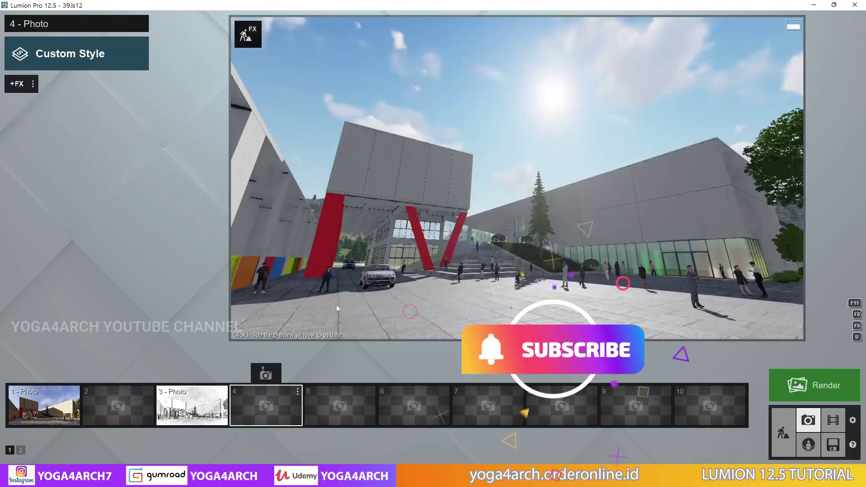
{"action": "right_click_drag", "start_coordinate": [623, 281], "coordinate": [517, 178]}
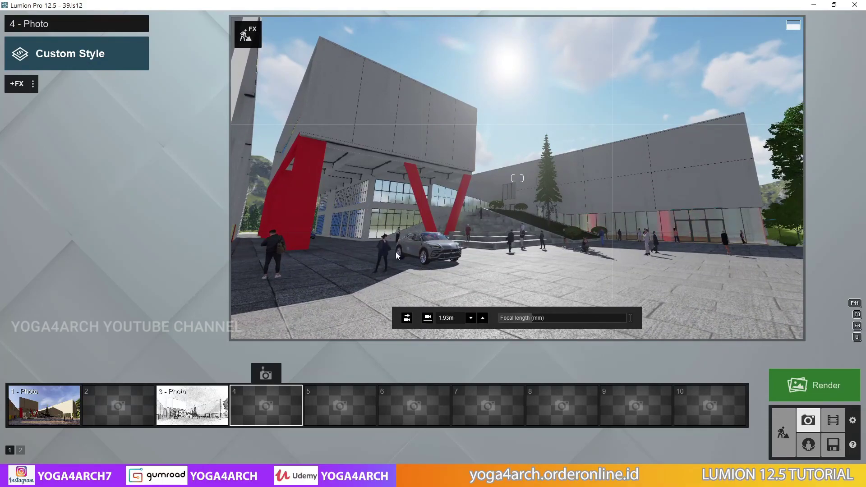
{"action": "left_click", "coordinate": [266, 374]}
- Copy photo 3's Color Sketch effect list onto photo 4 and lower the camera to 1.68m
{"action": "left_click", "coordinate": [196, 391]}
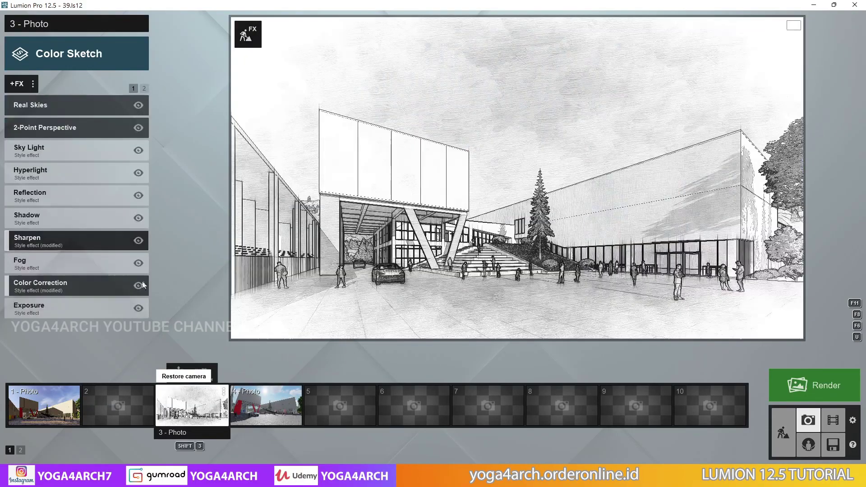
{"action": "left_click", "coordinate": [32, 84]}
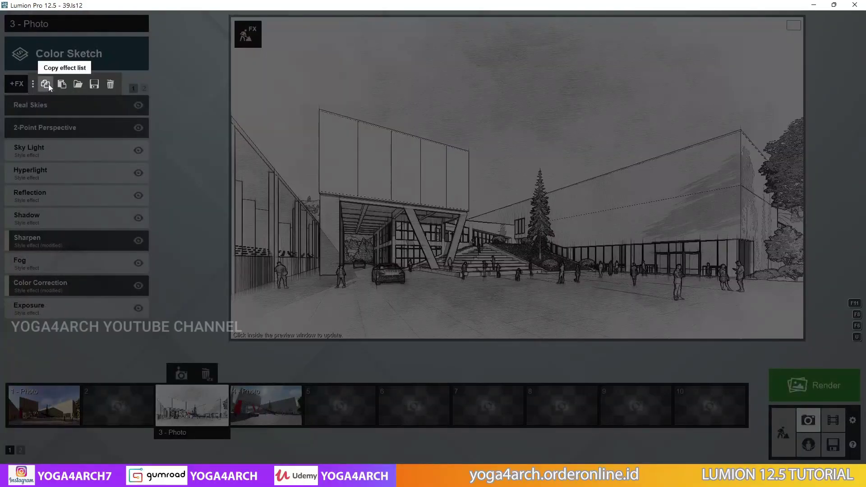
{"action": "left_click", "coordinate": [48, 83]}
{"action": "left_click", "coordinate": [266, 404]}
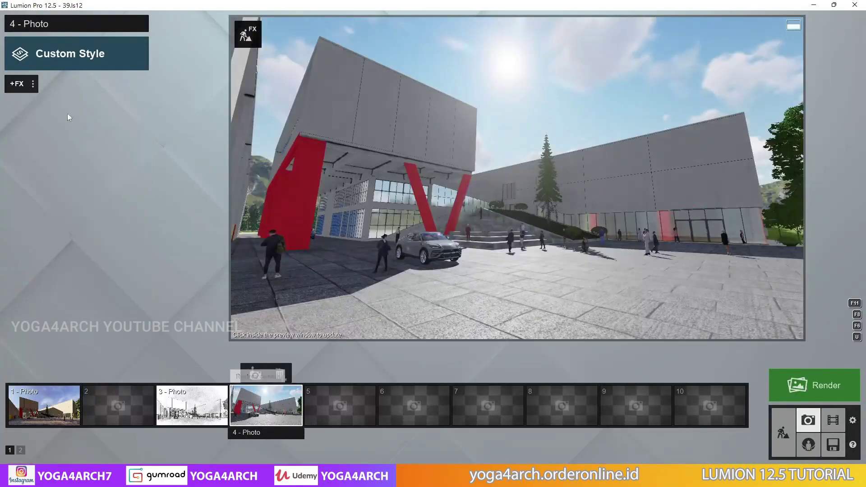
{"action": "left_click", "coordinate": [33, 84]}
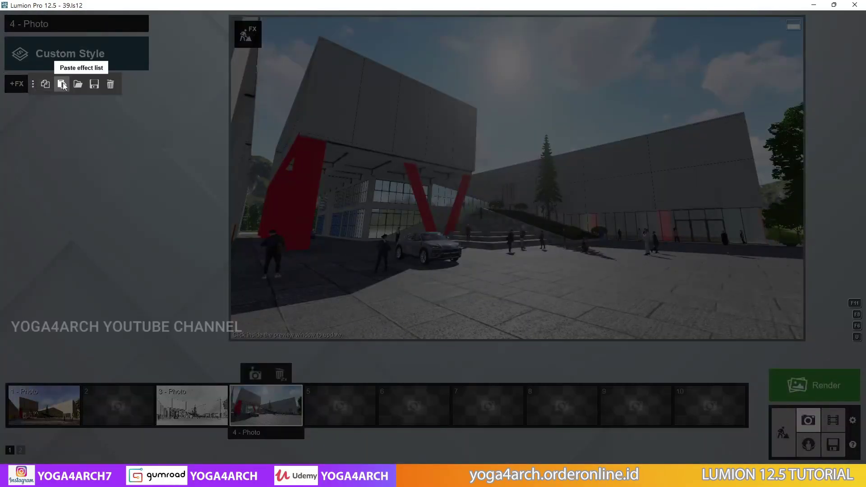
{"action": "left_click", "coordinate": [62, 84]}
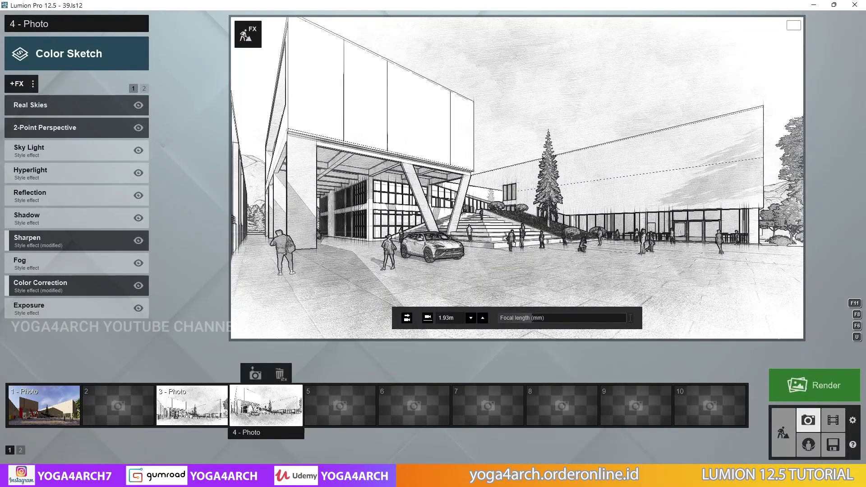
{"action": "key", "text": "e"}
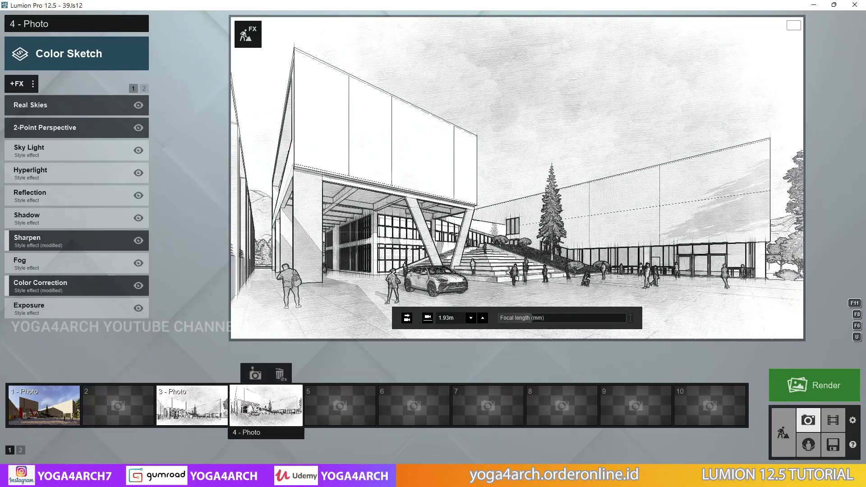
{"action": "key", "text": "e"}
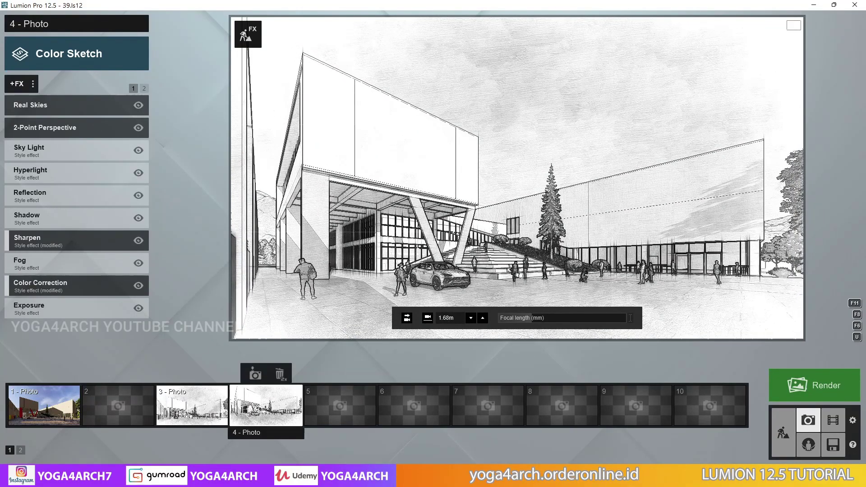
- Store photo 4's adjusted view, render it at 3840x2160 as 2.jpg, and open its folder
{"action": "left_click", "coordinate": [257, 374]}
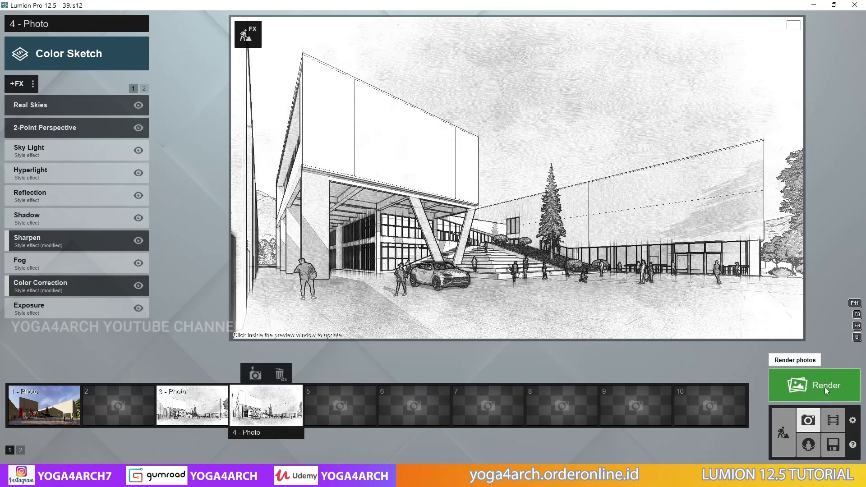
{"action": "left_click", "coordinate": [824, 387]}
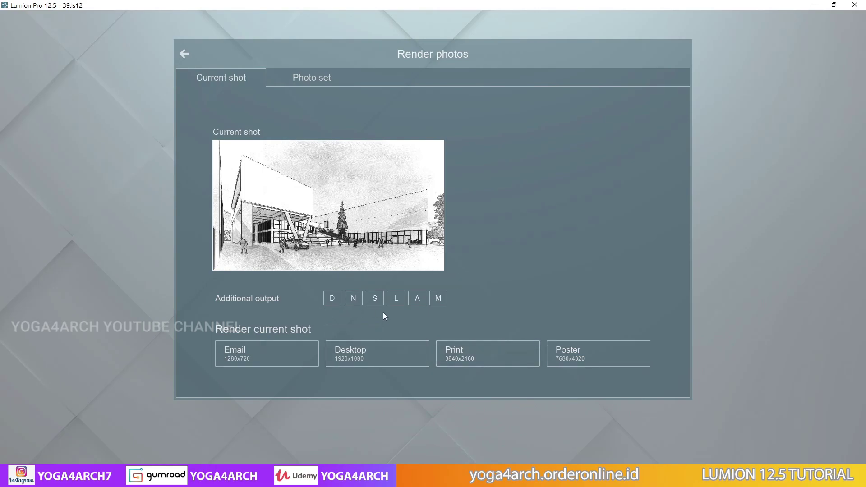
{"action": "left_click", "coordinate": [480, 351]}
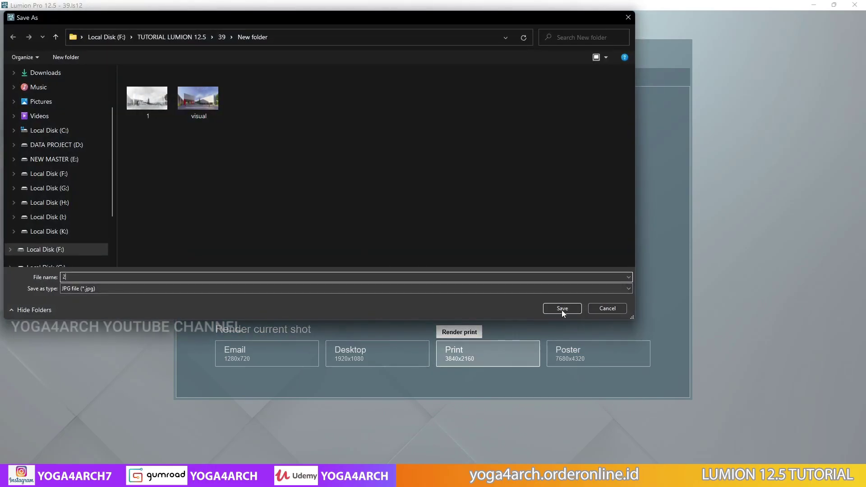
{"action": "left_click", "coordinate": [576, 308]}
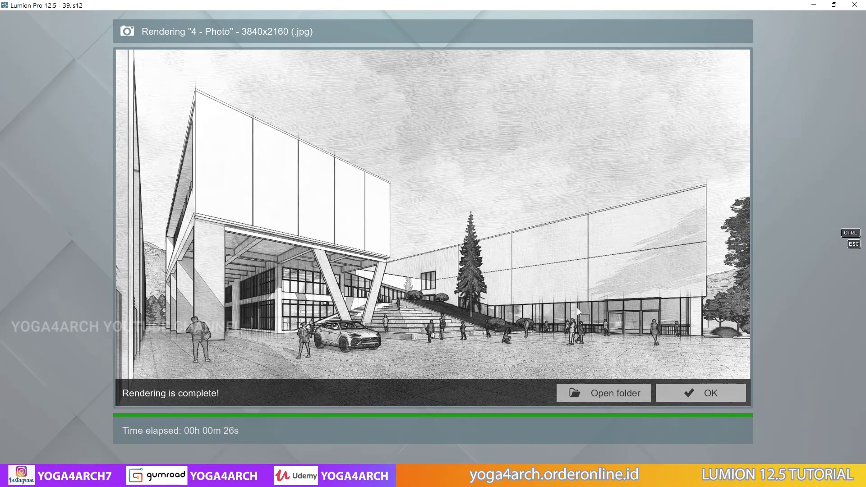
{"action": "left_click", "coordinate": [610, 391]}
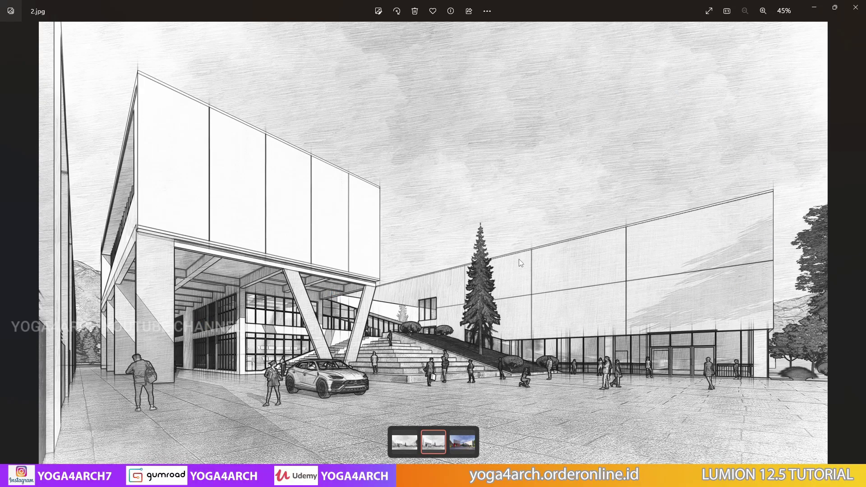
- Check 1.jpg in Photos, then close the viewer and Lumion's render-complete window
{"action": "key", "text": "Left"}
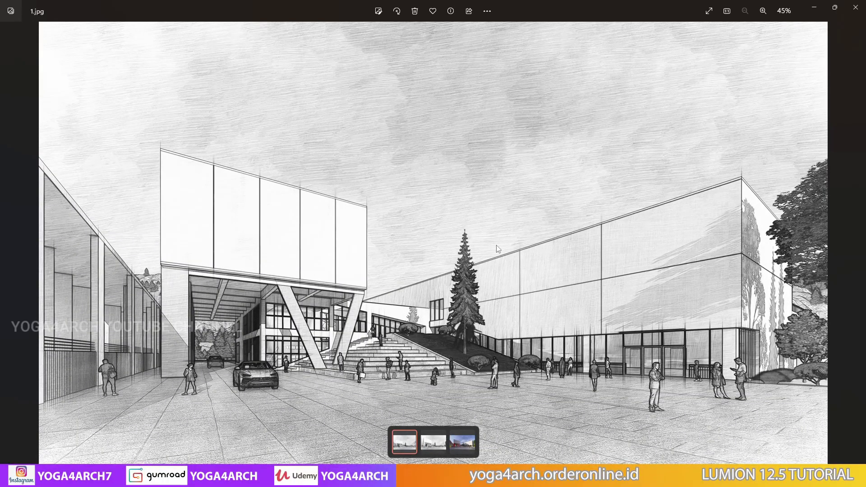
{"action": "left_click", "coordinate": [815, 7]}
{"action": "key", "text": "Escape"}
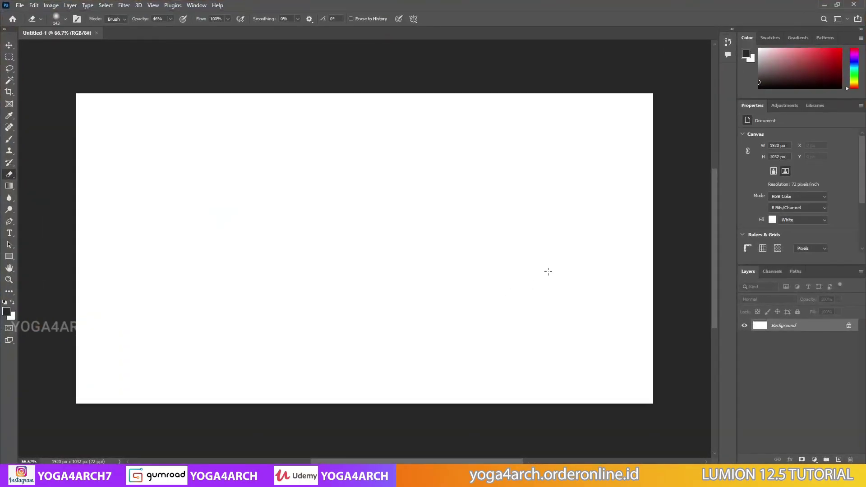
- Open the renders 1.jpg and 2.jpg from the New folder in Photoshop
{"action": "left_click", "coordinate": [20, 6]}
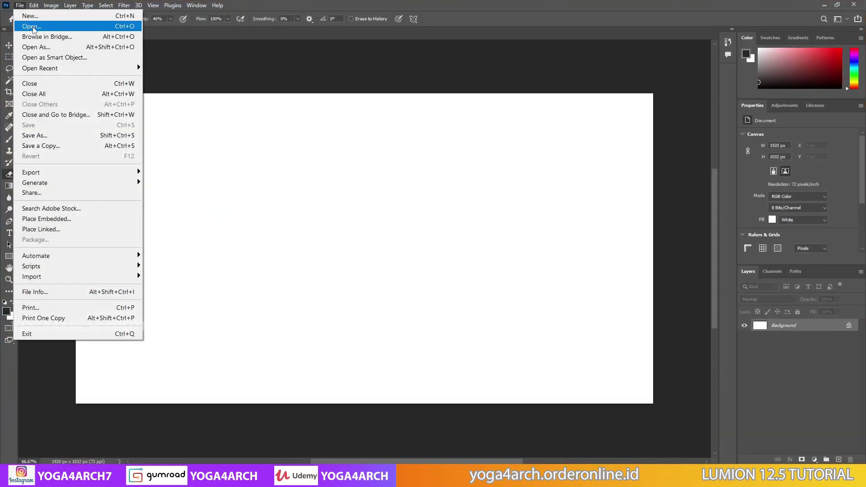
{"action": "left_click", "coordinate": [31, 28]}
{"action": "left_click_drag", "start_coordinate": [296, 163], "coordinate": [258, 104]}
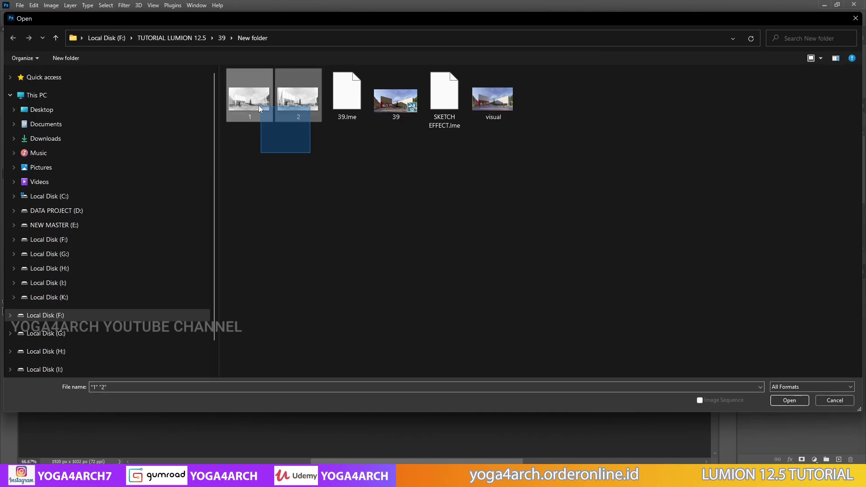
{"action": "left_click", "coordinate": [788, 400]}
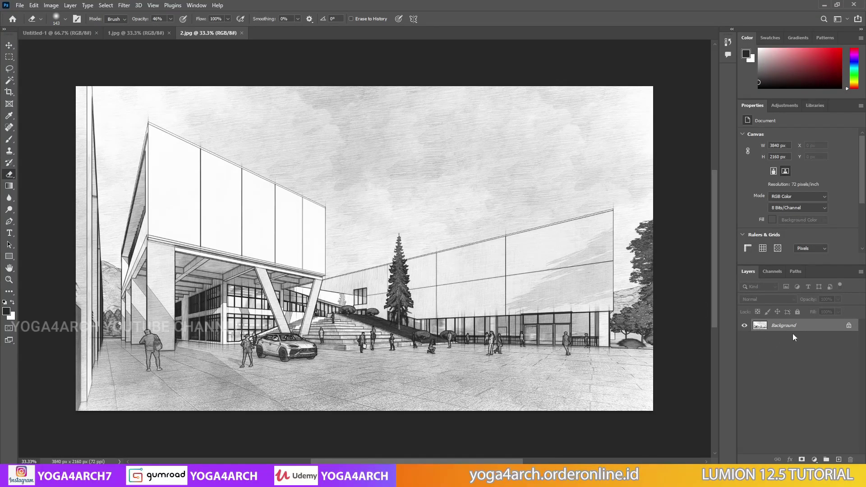
- Unlock 2.jpg's Background as Layer 0, duplicate it, and set the copy to Vivid Light
{"action": "double_click", "coordinate": [816, 330]}
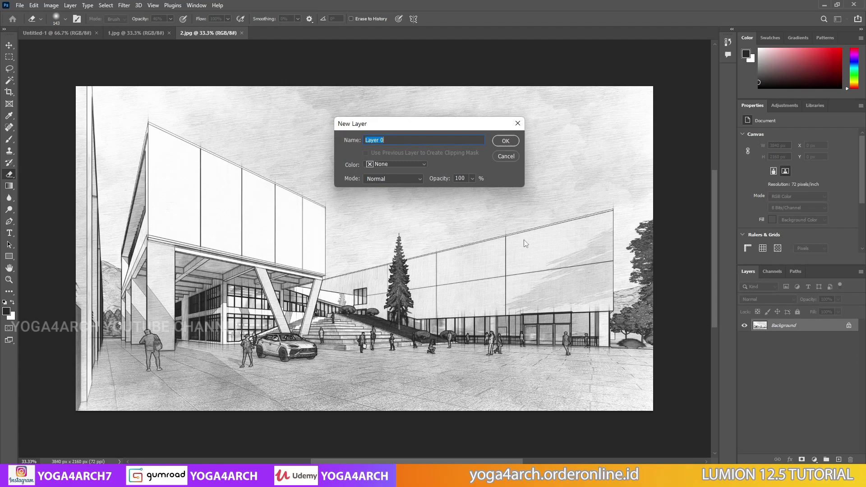
{"action": "left_click", "coordinate": [505, 142]}
{"action": "left_click_drag", "start_coordinate": [818, 327], "coordinate": [838, 459]}
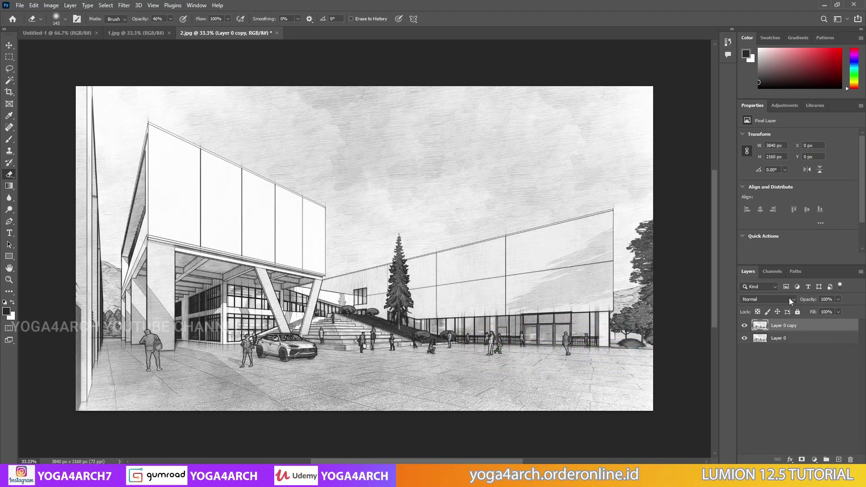
{"action": "left_click", "coordinate": [774, 298]}
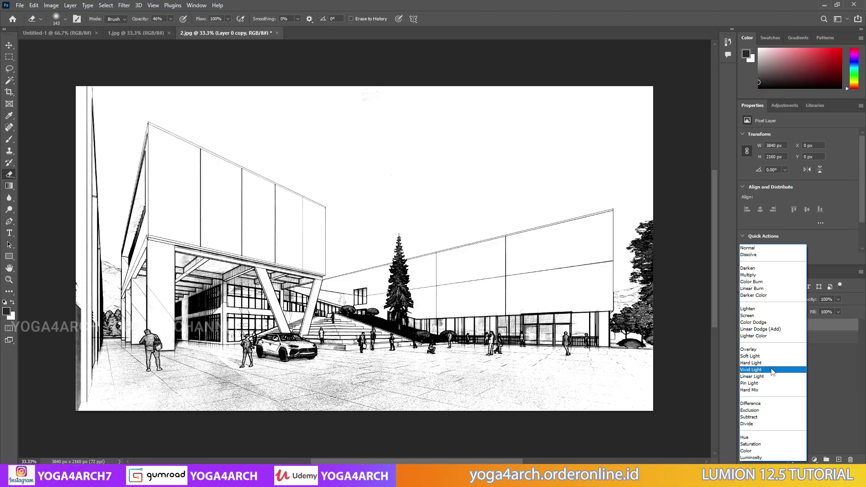
{"action": "left_click", "coordinate": [772, 370]}
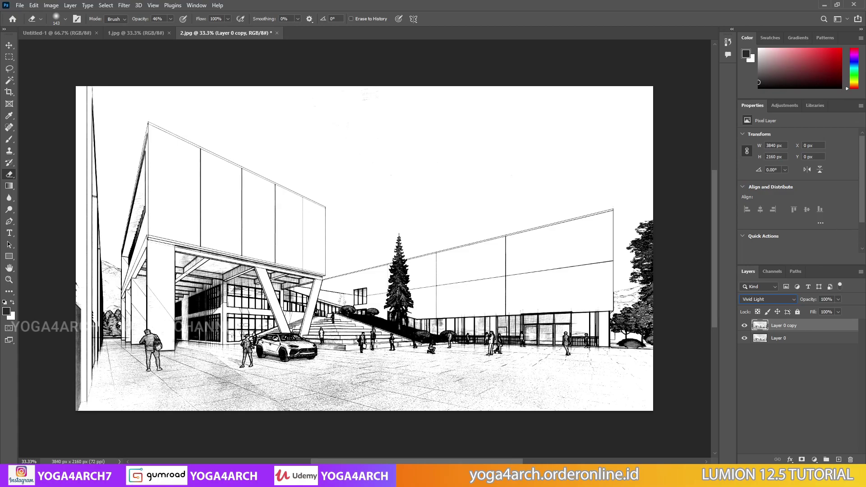
- Lower the Vivid Light copy's opacity to 25% and duplicate it into a second layer
{"action": "left_click", "coordinate": [838, 299]}
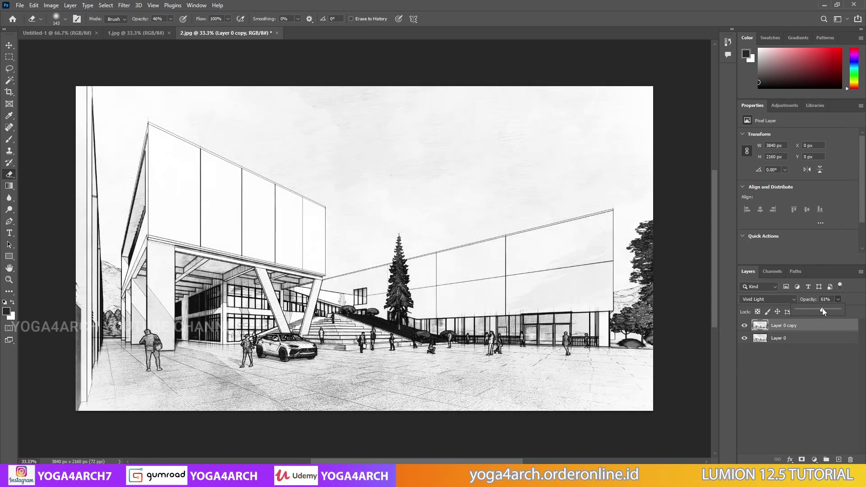
{"action": "left_click_drag", "start_coordinate": [823, 311], "coordinate": [817, 311]}
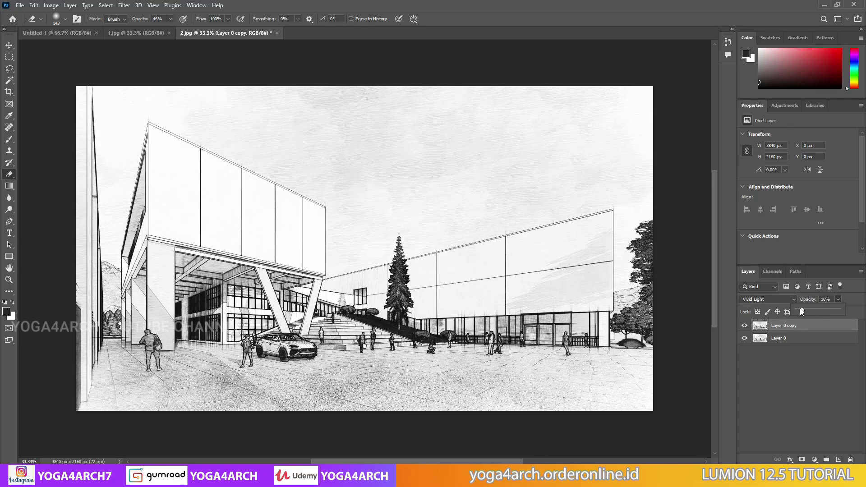
{"action": "left_click_drag", "start_coordinate": [801, 311], "coordinate": [799, 311]}
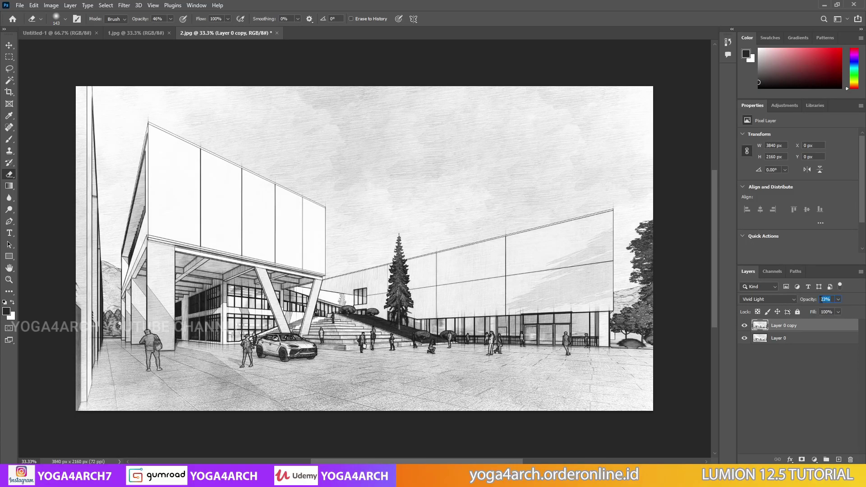
{"action": "left_click_drag", "start_coordinate": [809, 301], "coordinate": [828, 389]}
{"action": "left_click", "coordinate": [808, 375]}
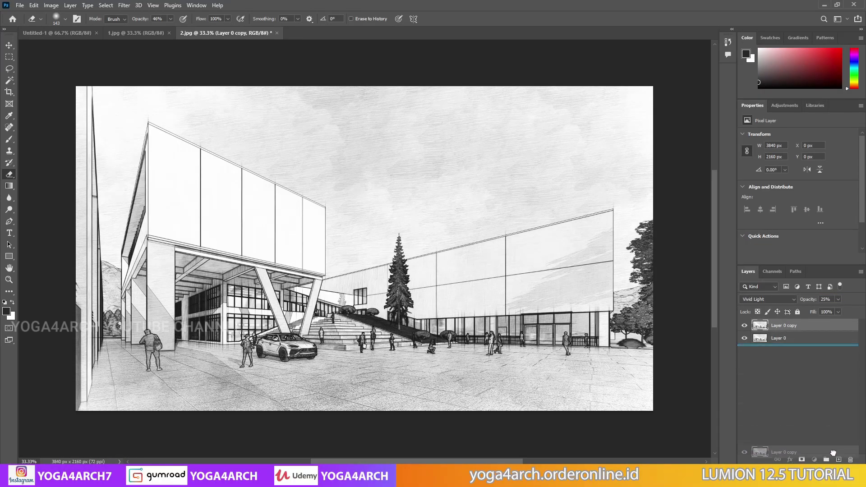
{"action": "left_click_drag", "start_coordinate": [828, 389], "coordinate": [839, 459]}
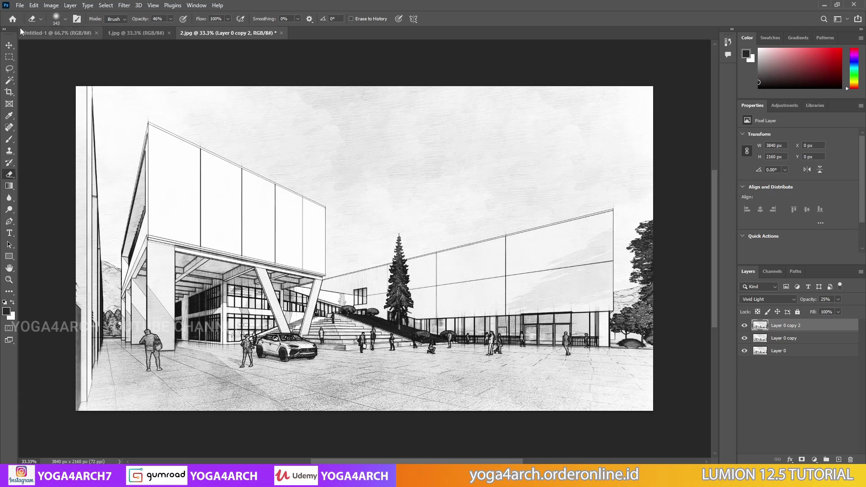
- In 1.jpg, unlock the Background as Layer 0 and duplicate it
{"action": "left_click", "coordinate": [135, 33]}
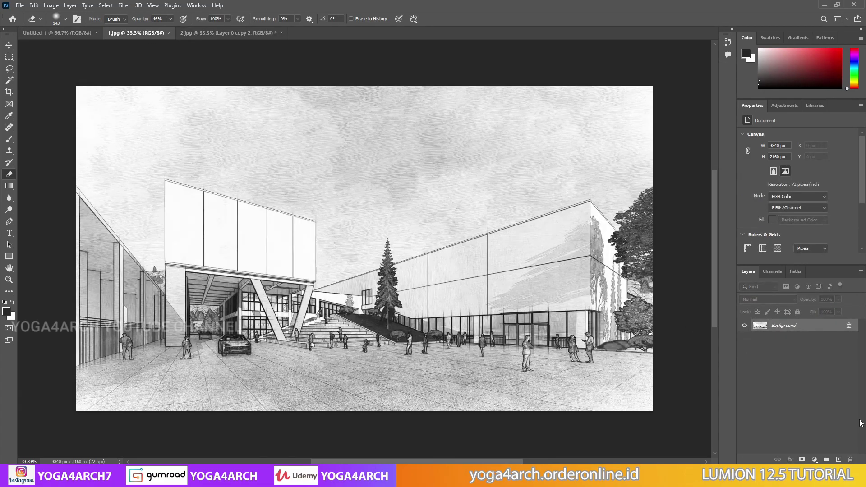
{"action": "double_click", "coordinate": [825, 330]}
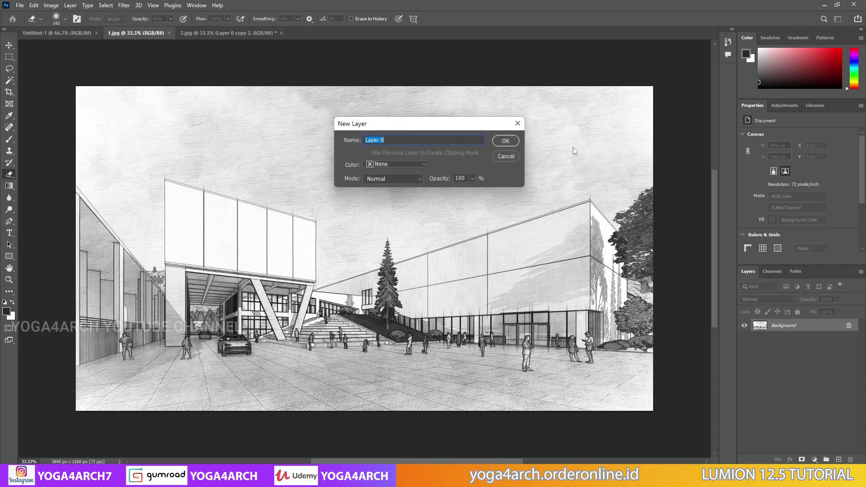
{"action": "left_click", "coordinate": [503, 142]}
{"action": "left_click_drag", "start_coordinate": [827, 332], "coordinate": [838, 459]}
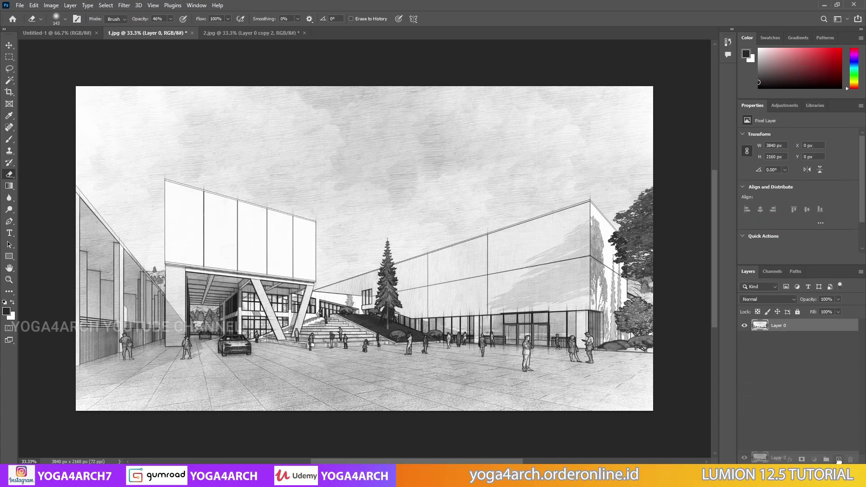
- Set the copy to Vivid Light at 25% opacity and duplicate it again
{"action": "left_click", "coordinate": [777, 296]}
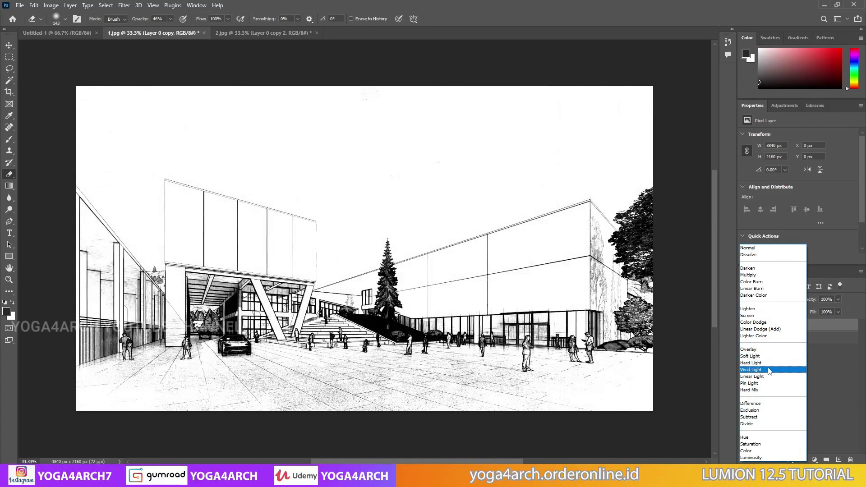
{"action": "left_click", "coordinate": [769, 370]}
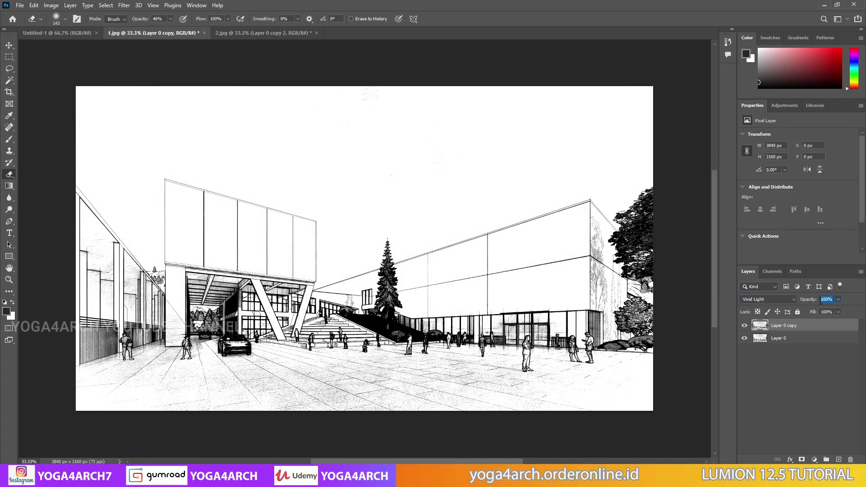
{"action": "type", "text": "25"}
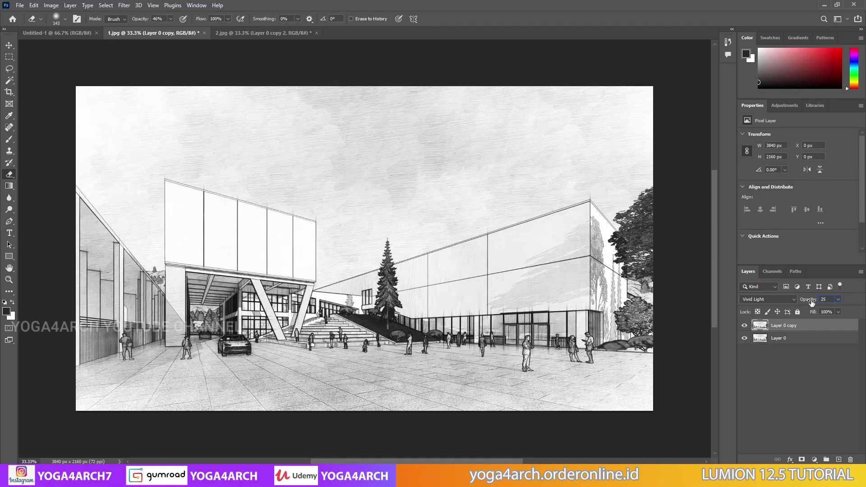
{"action": "left_click", "coordinate": [839, 330]}
{"action": "left_click_drag", "start_coordinate": [837, 329], "coordinate": [839, 460]}
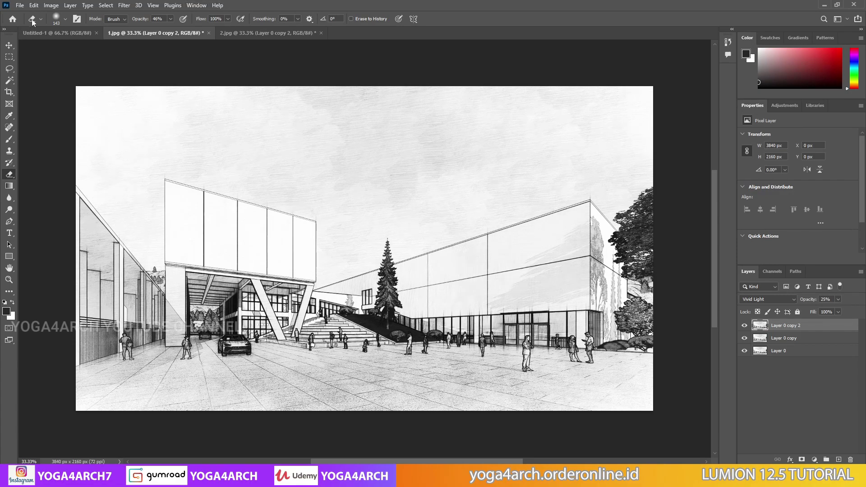
- Save the 1.jpg sketch as a JPEG copy named '1 copy'
{"action": "left_click", "coordinate": [20, 5]}
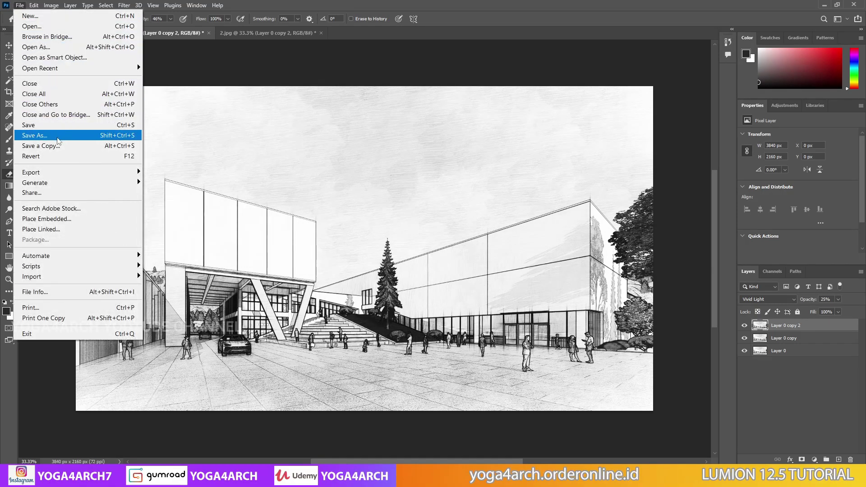
{"action": "left_click", "coordinate": [45, 135]}
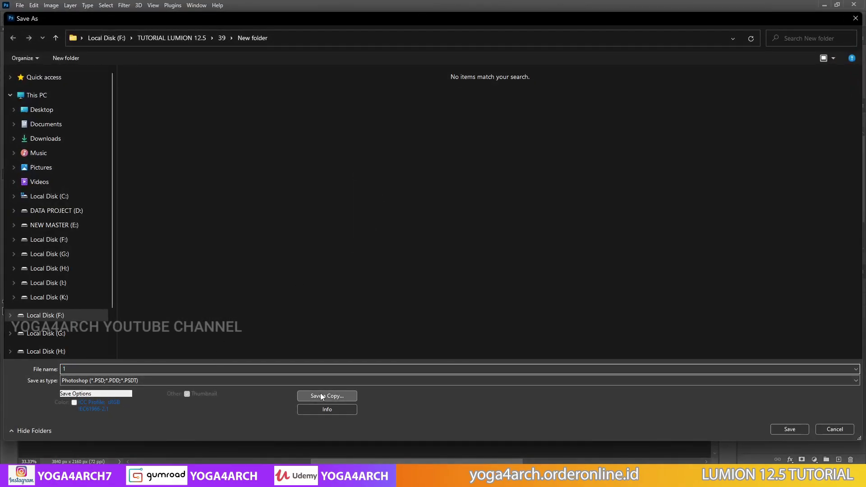
{"action": "left_click", "coordinate": [332, 396]}
{"action": "left_click", "coordinate": [165, 380]}
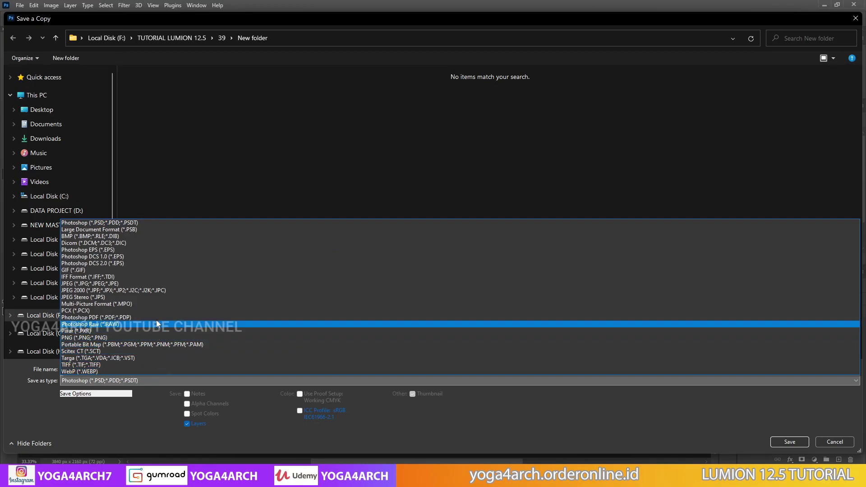
{"action": "left_click", "coordinate": [159, 284]}
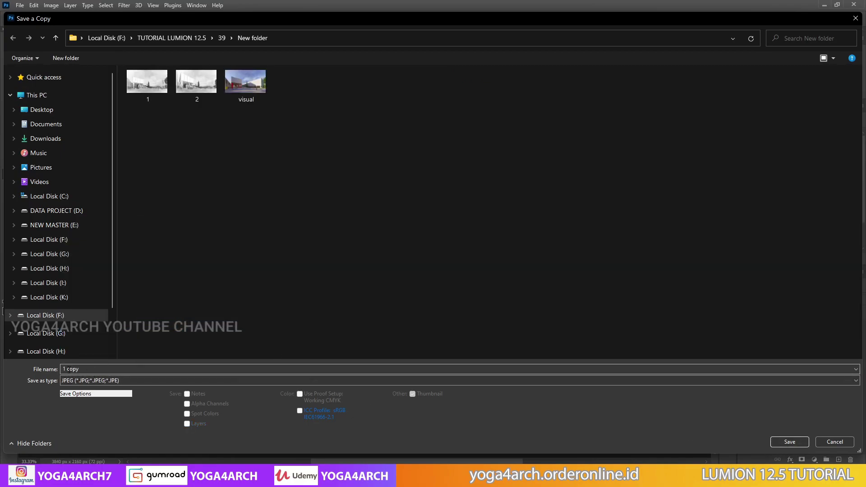
{"action": "left_click", "coordinate": [788, 441]}
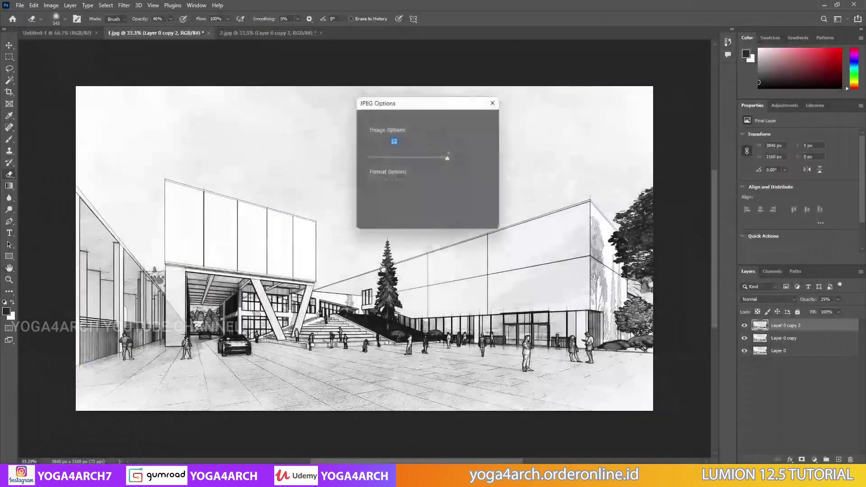
{"action": "left_click", "coordinate": [482, 118]}
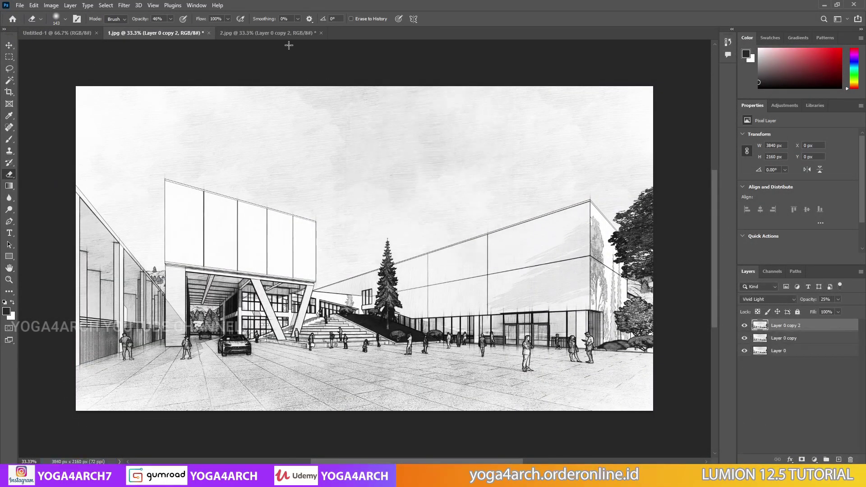
- Save the 2.jpg sketch as a JPEG copy named '2 copy' at Maximum quality 12
{"action": "left_click", "coordinate": [217, 31]}
{"action": "left_click", "coordinate": [20, 5]}
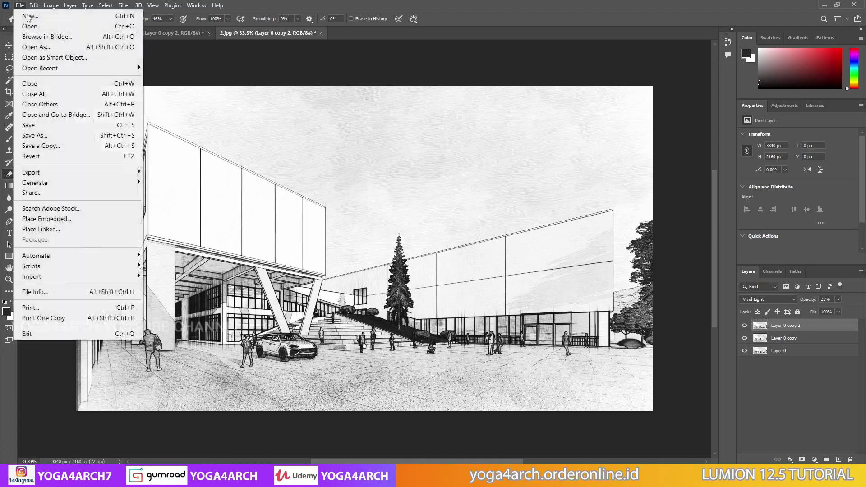
{"action": "left_click", "coordinate": [55, 135]}
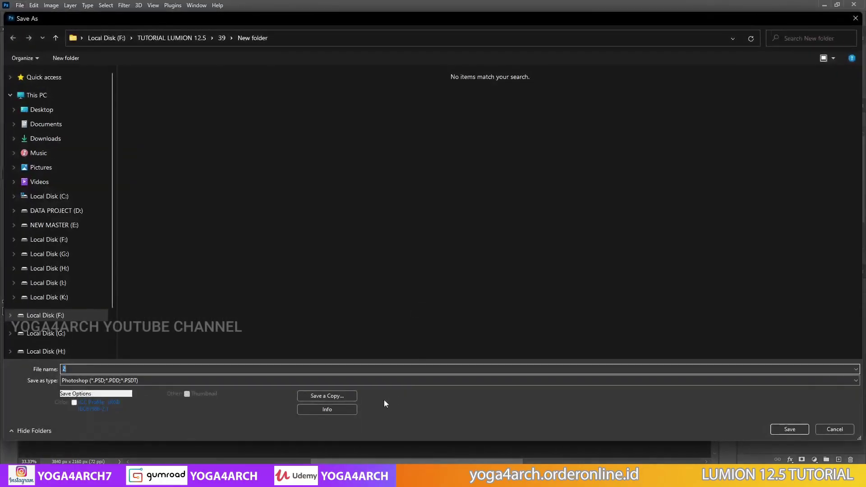
{"action": "left_click", "coordinate": [337, 392]}
{"action": "left_click", "coordinate": [229, 383]}
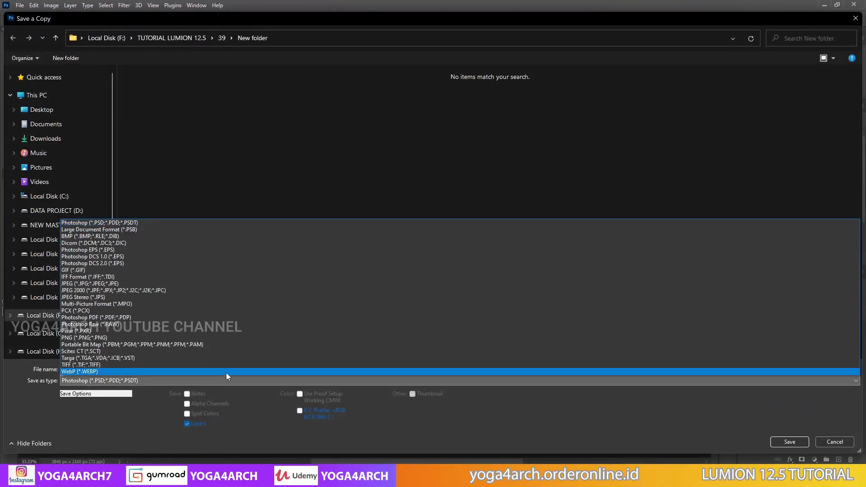
{"action": "left_click", "coordinate": [213, 286]}
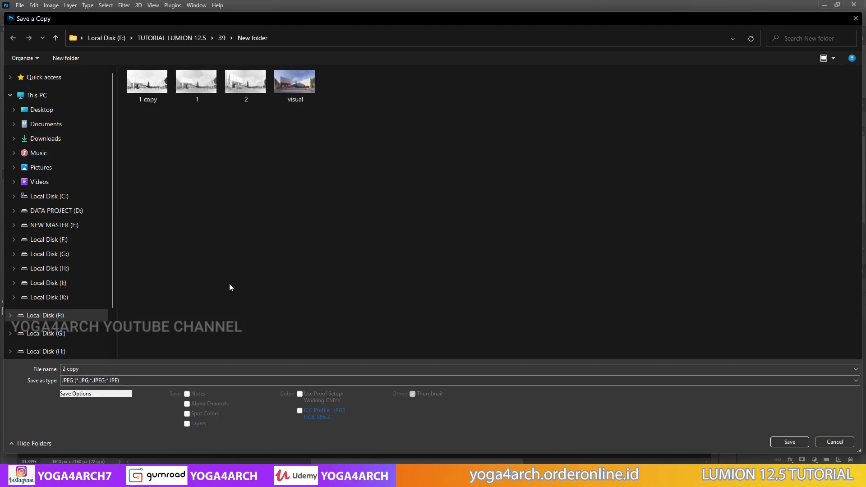
{"action": "left_click", "coordinate": [788, 441]}
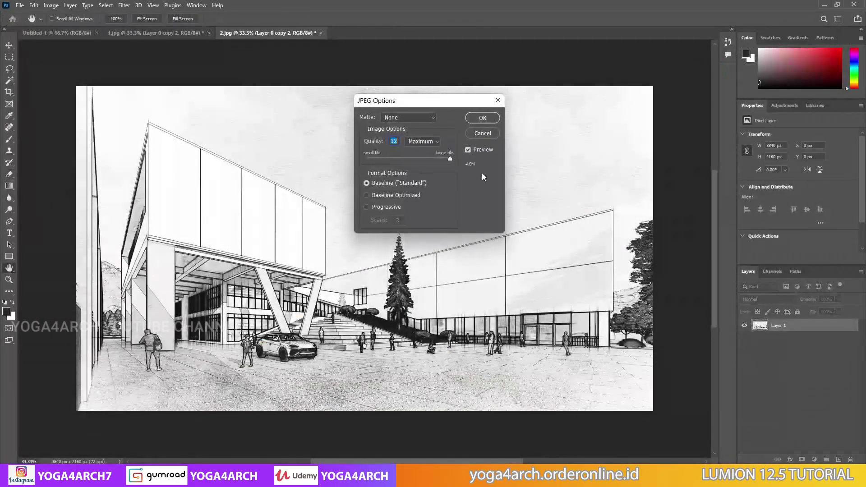
{"action": "left_click", "coordinate": [482, 118]}
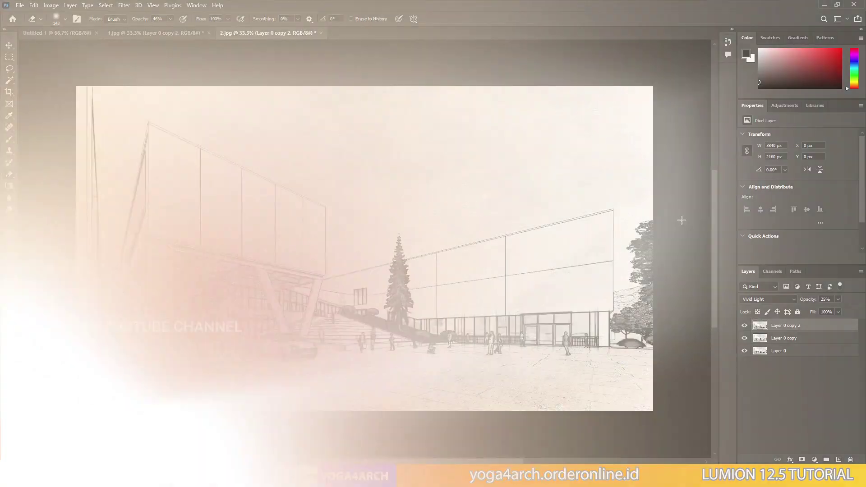